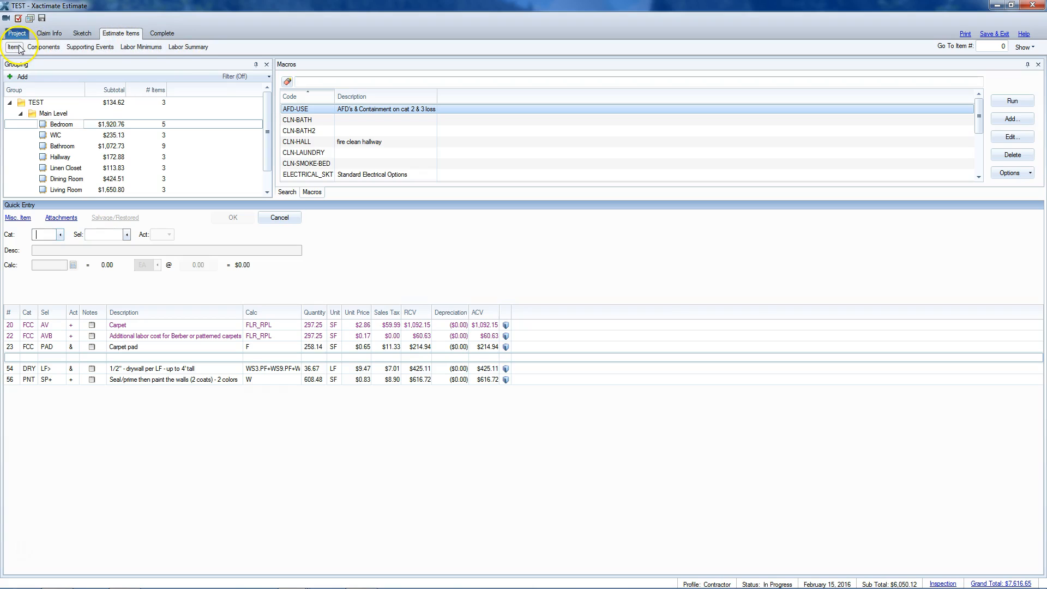
# Step: Show the components list for every group from TEST through under stairs
pyautogui.click(43, 50)
pyautogui.click(59, 125)
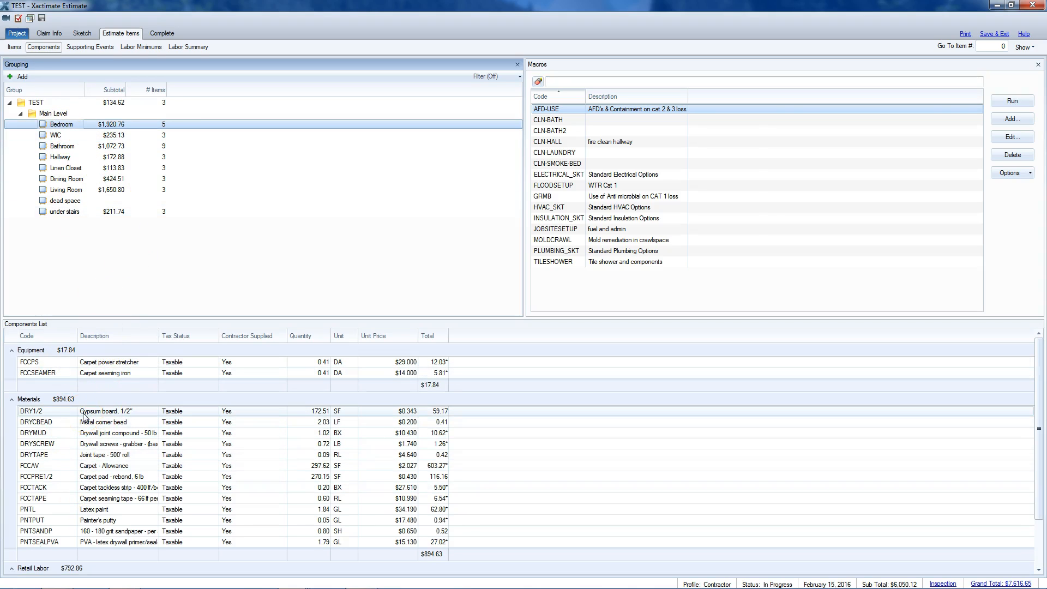
pyautogui.click(52, 104)
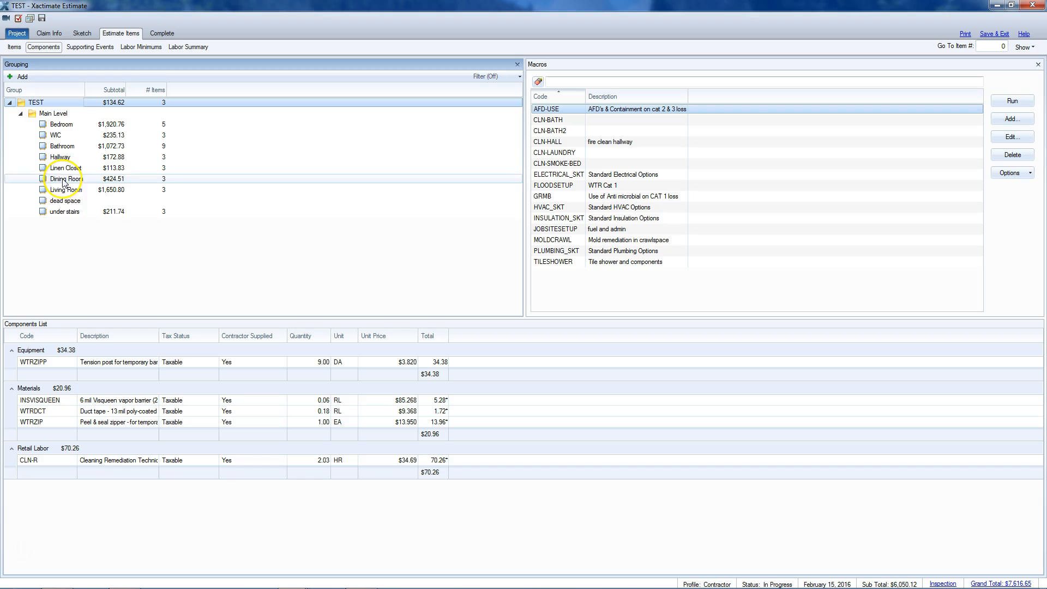
pyautogui.keyDown('shift'); pyautogui.click(59, 212); pyautogui.keyUp('shift')
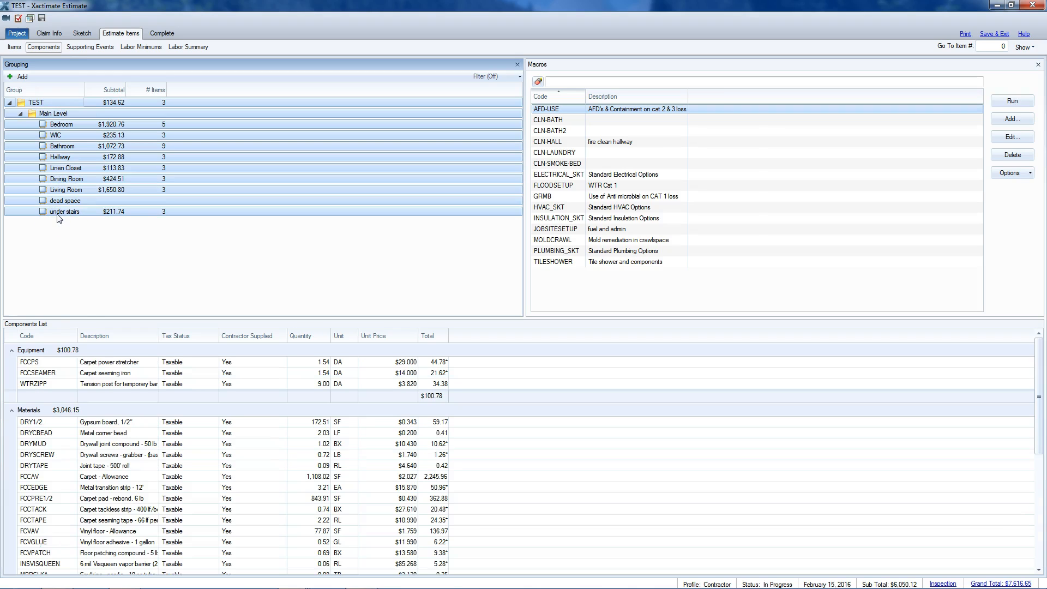
# Step: Review the equipment, materials and labor components of the whole estimate, with their quantities, unit prices and totals
pyautogui.scroll(-1, 268, 387)
pyautogui.scroll(-6, 268, 388)
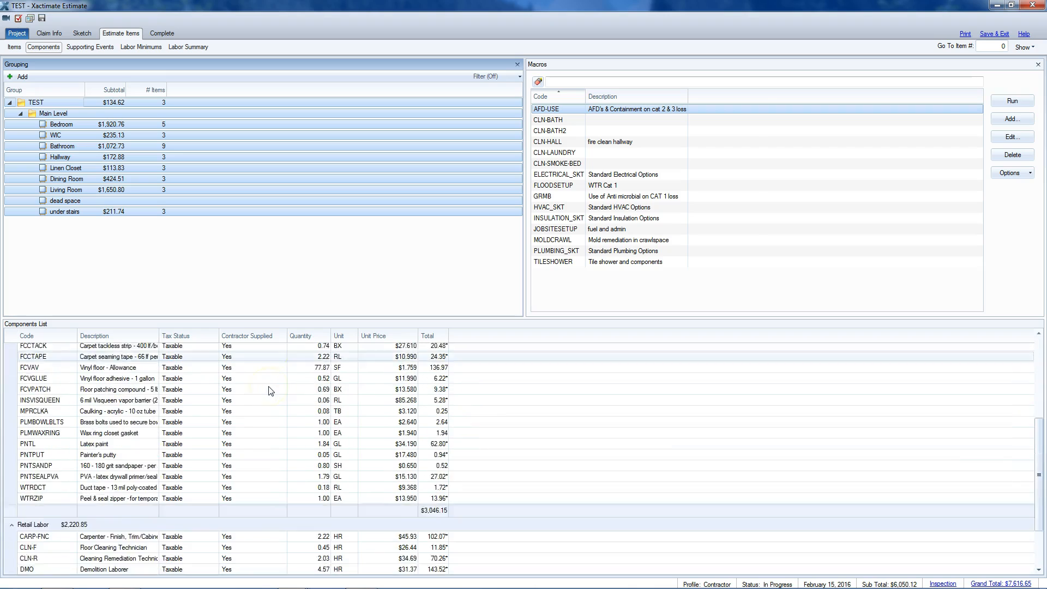
pyautogui.scroll(8, 269, 390)
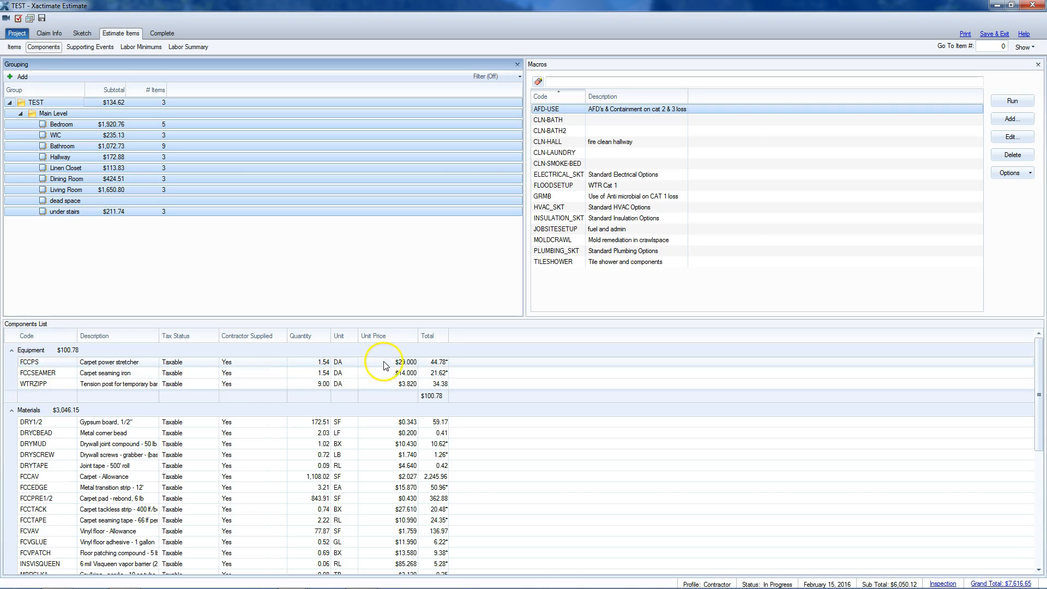
pyautogui.click(406, 386)
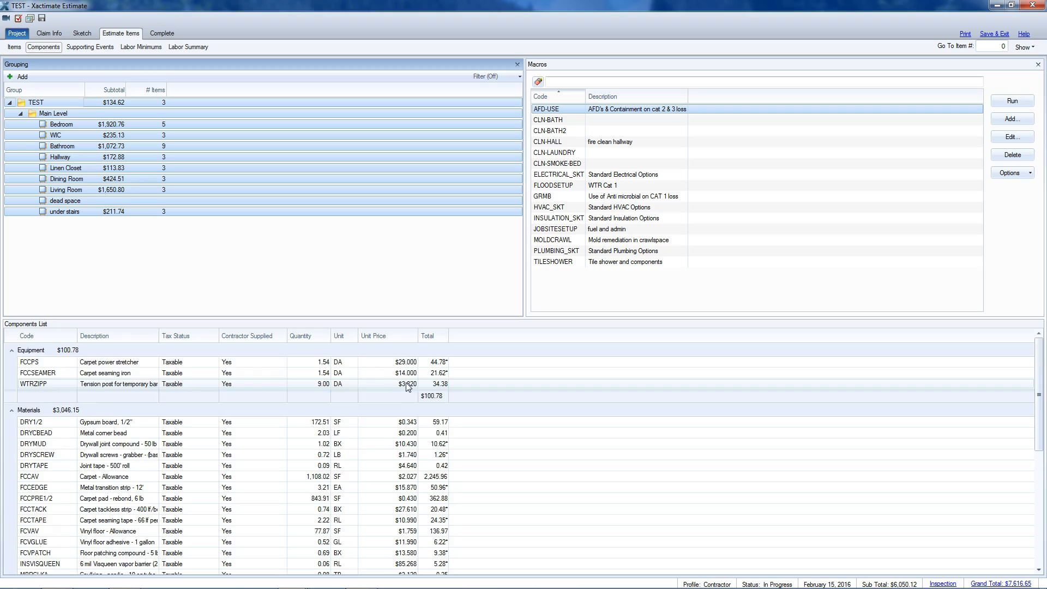
pyautogui.scroll(-2, 406, 386)
pyautogui.click(420, 382)
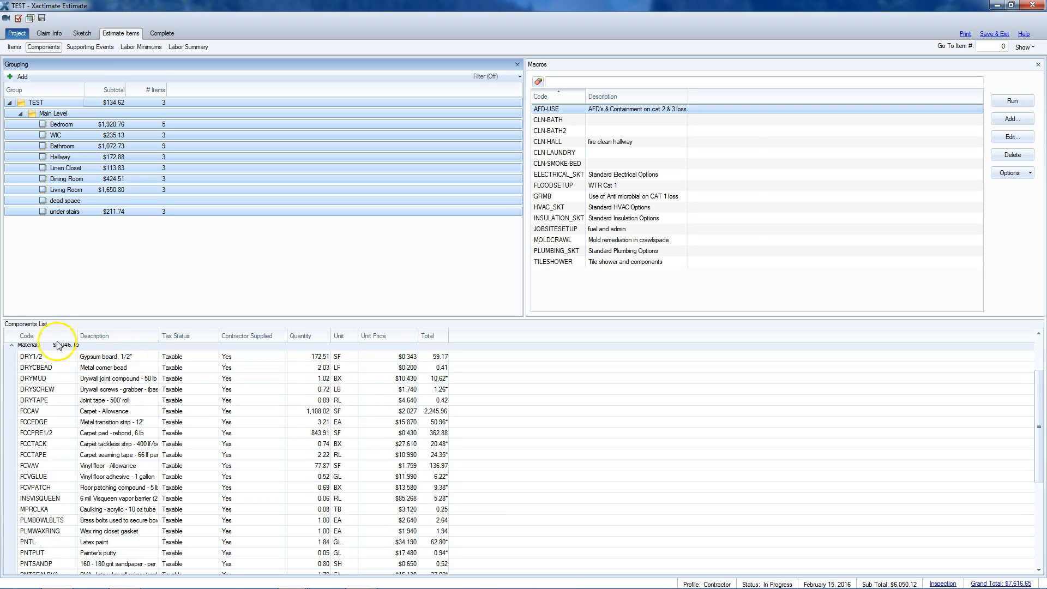
pyautogui.scroll(1, 28, 349)
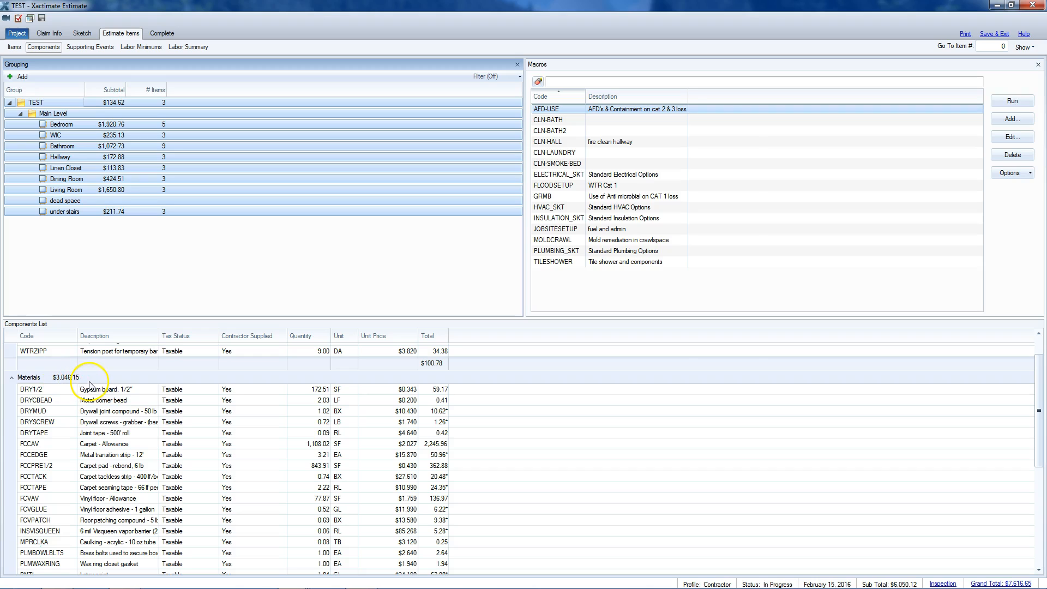
pyautogui.scroll(-1, 227, 430)
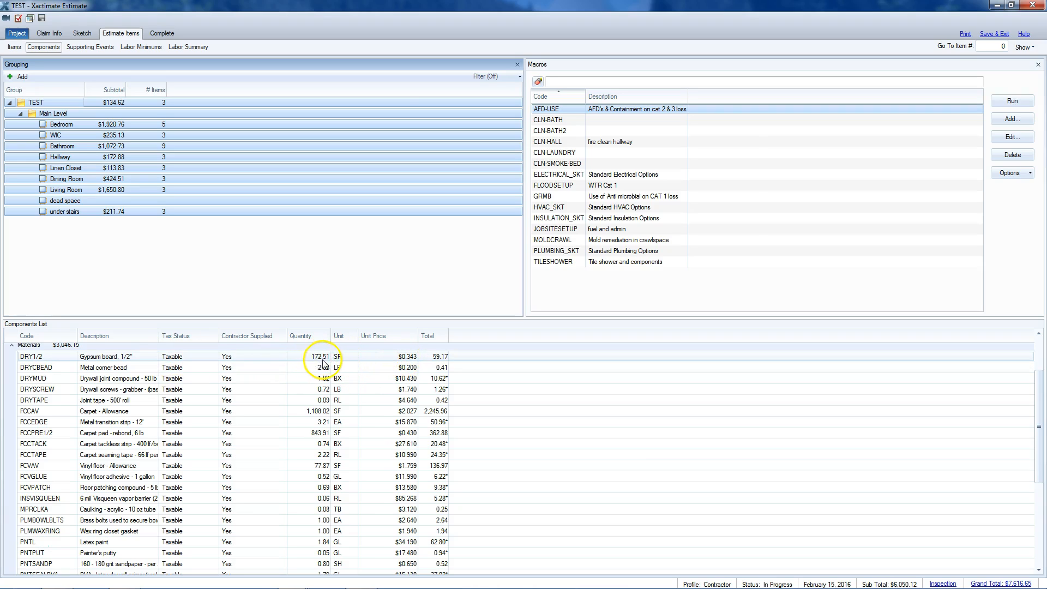
pyautogui.click(433, 370)
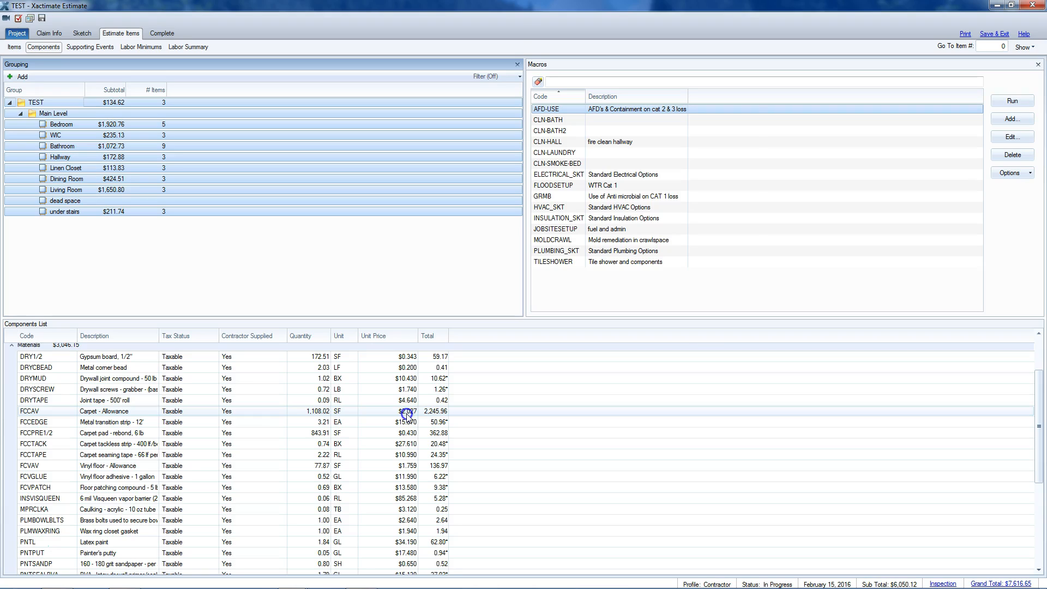
# Step: Set the unit price of the FCCAV Carpet - Allowance component to $2.35, leaving the price list unchanged
pyautogui.click(407, 415)
pyautogui.click(407, 413)
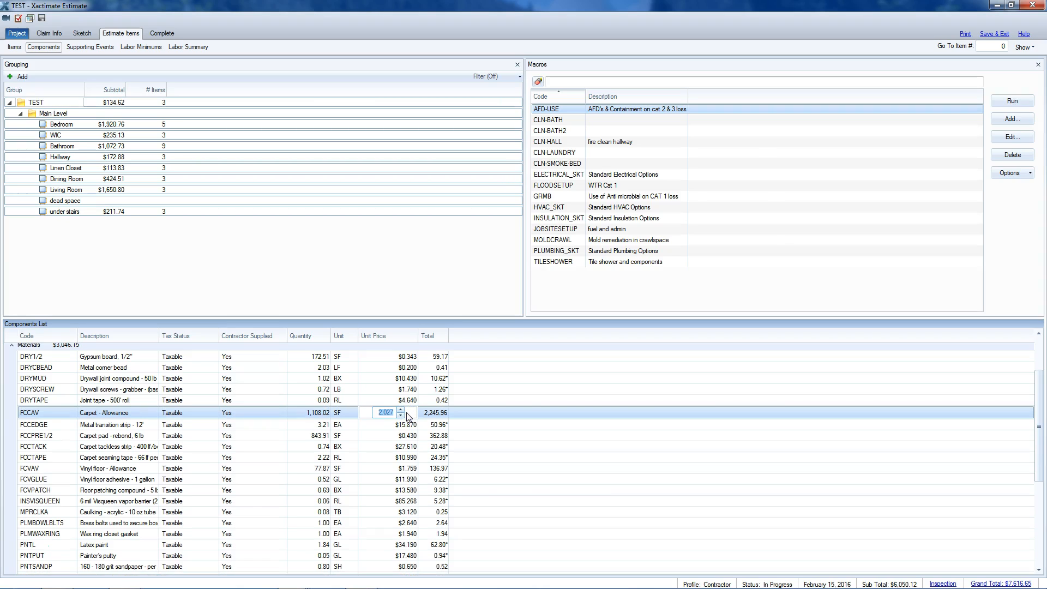
pyautogui.write('2.35')
pyautogui.press('Return')
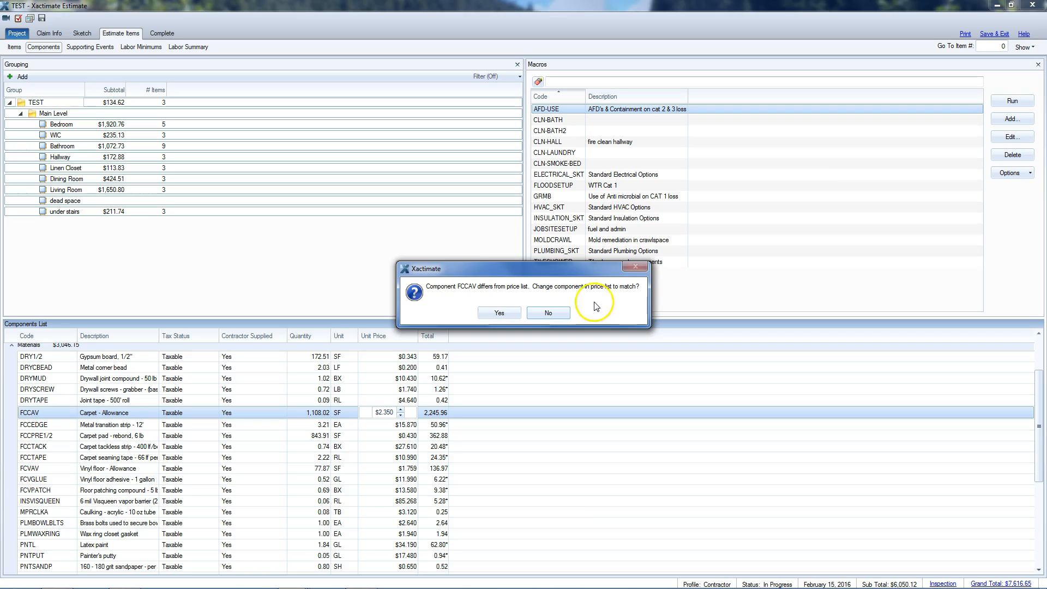
pyautogui.click(559, 315)
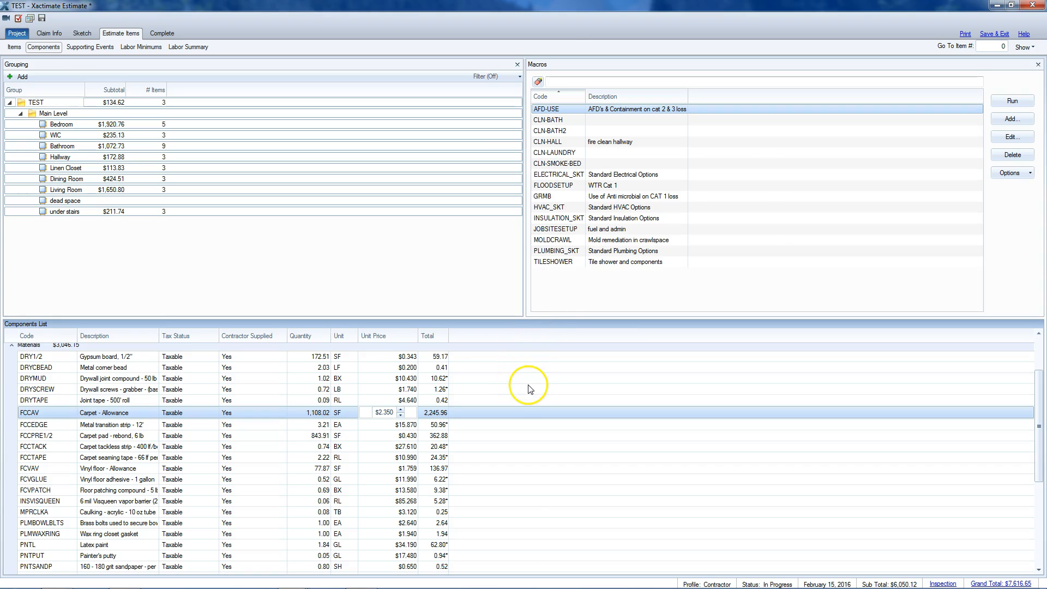
# Step: Check the carpet allowance's recalculated total and the flooring materials listed below it
pyautogui.scroll(-1, 485, 444)
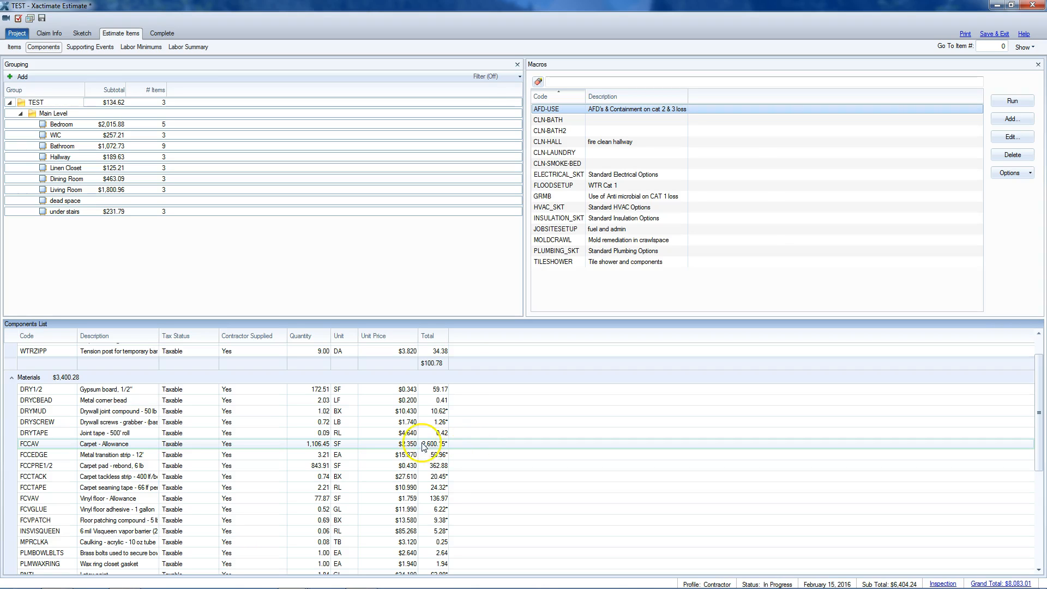
pyautogui.click(466, 445)
pyautogui.scroll(-2, 466, 445)
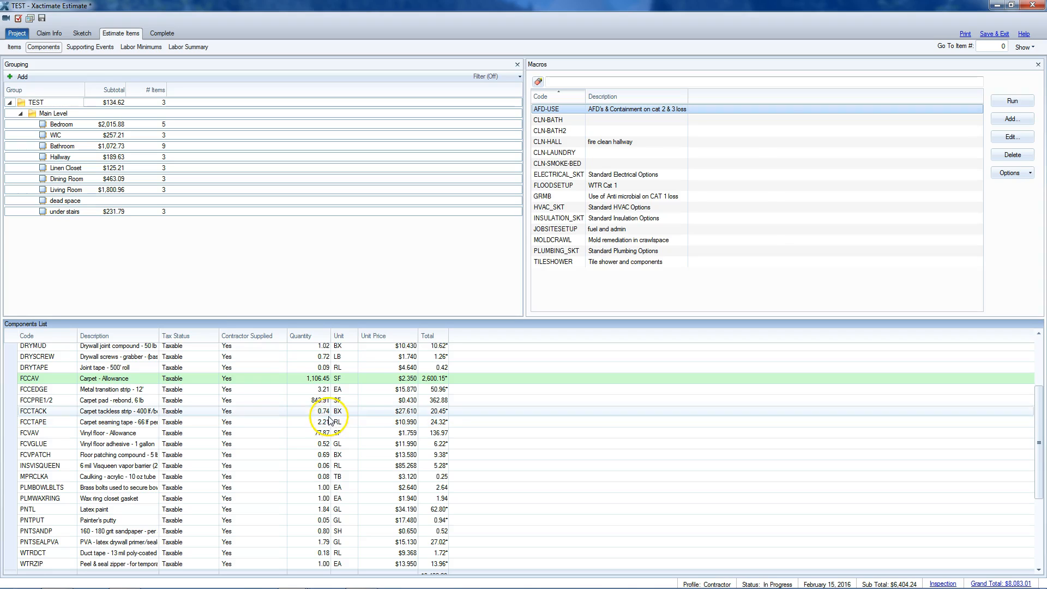
pyautogui.click(402, 437)
# Step: Inspect the Bathroom and its fixtures in the Main Level sketch
pyautogui.click(80, 34)
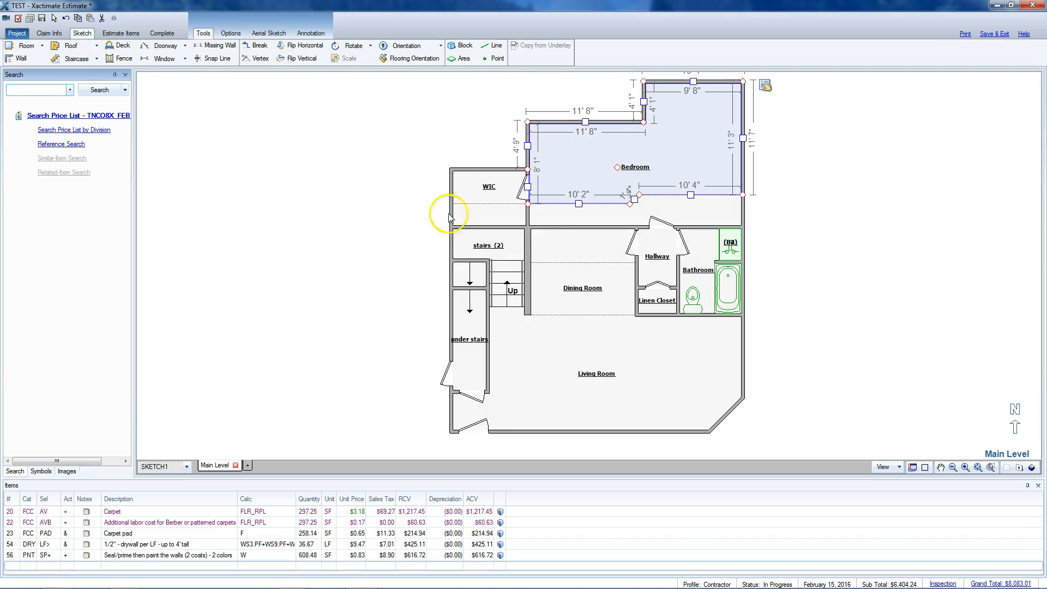
pyautogui.click(704, 271)
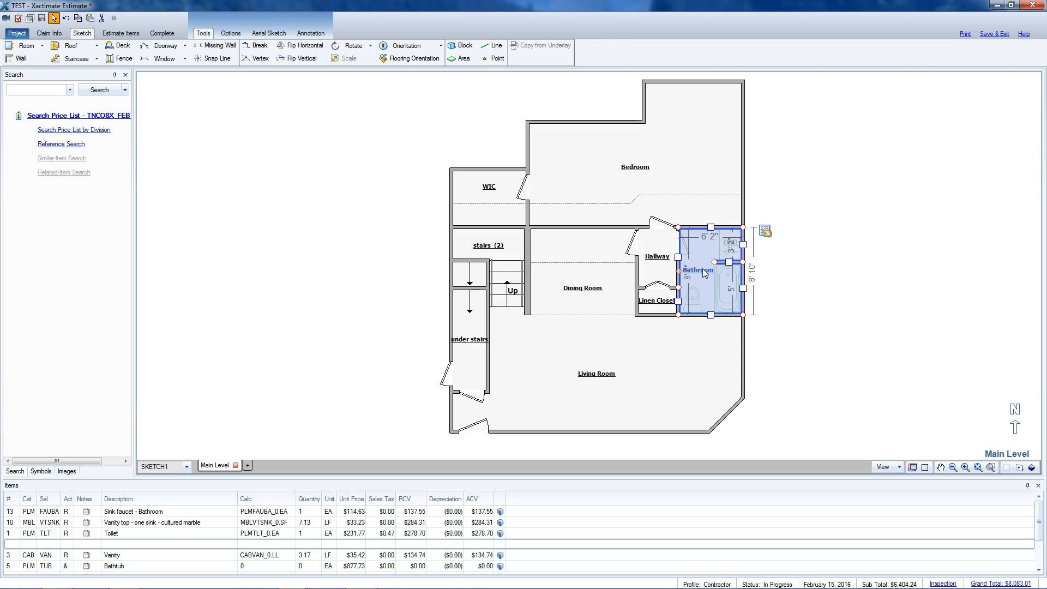
pyautogui.click(729, 241)
pyautogui.click(682, 244)
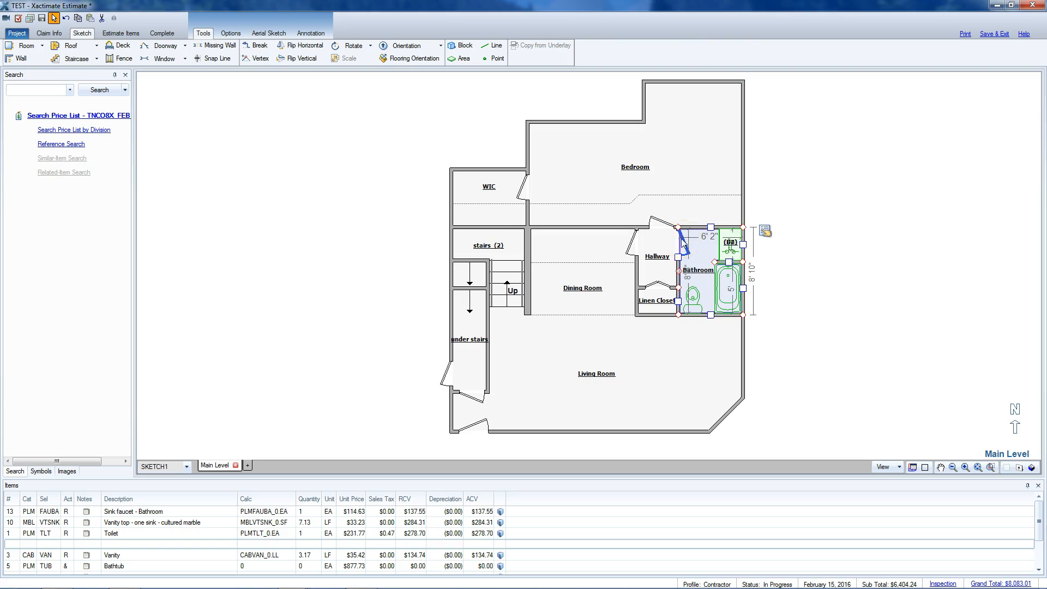
pyautogui.click(706, 248)
# Step: Return to the components list for all groups from TEST through under stairs and examine the vinyl flooring materials
pyautogui.click(116, 35)
pyautogui.click(46, 48)
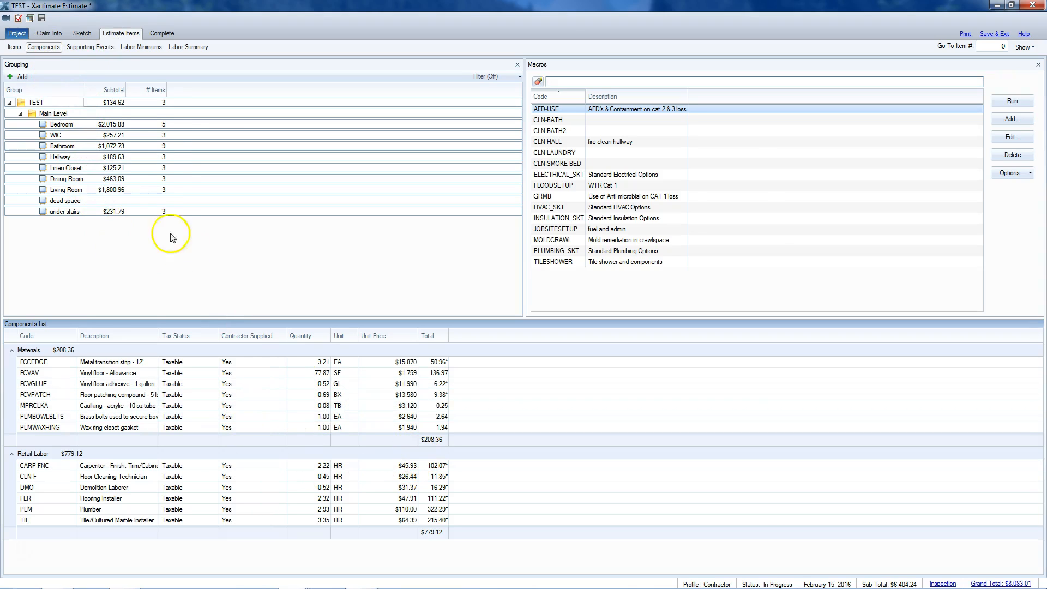
pyautogui.click(86, 102)
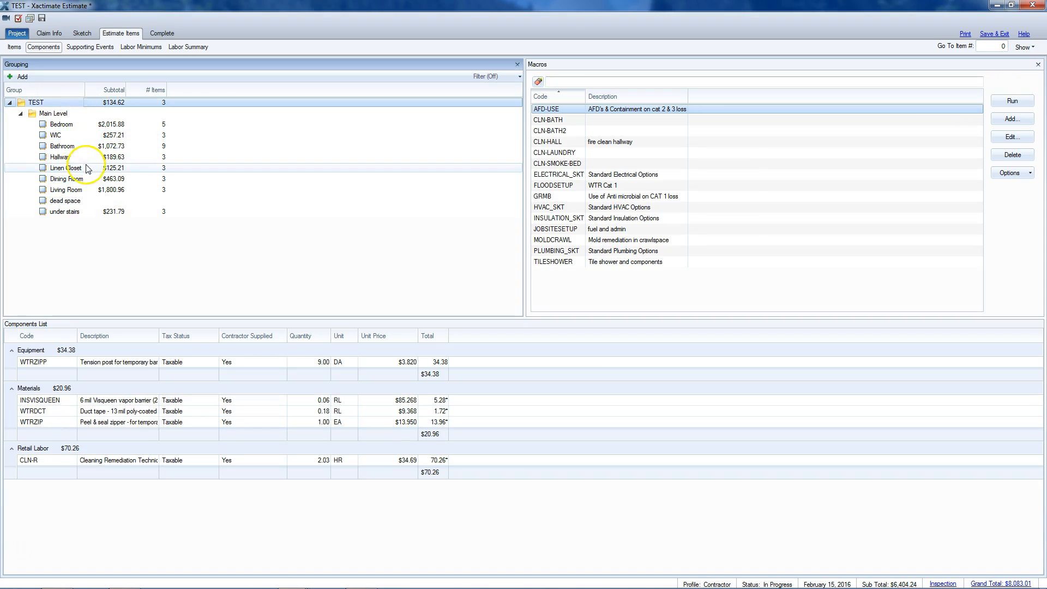
pyautogui.keyDown('shift'); pyautogui.click(78, 211); pyautogui.keyUp('shift')
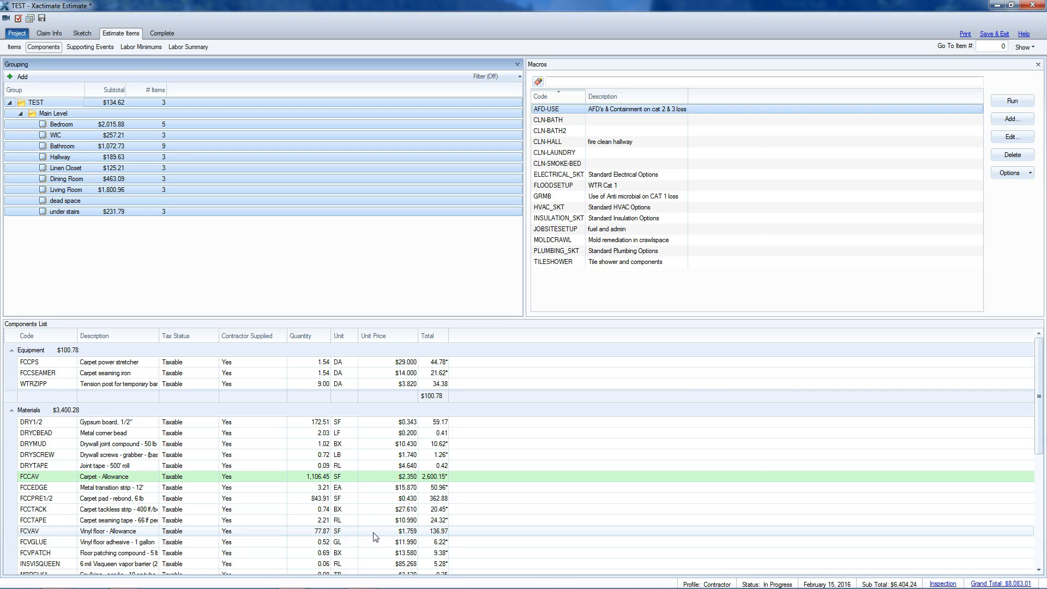
pyautogui.scroll(-2, 376, 540)
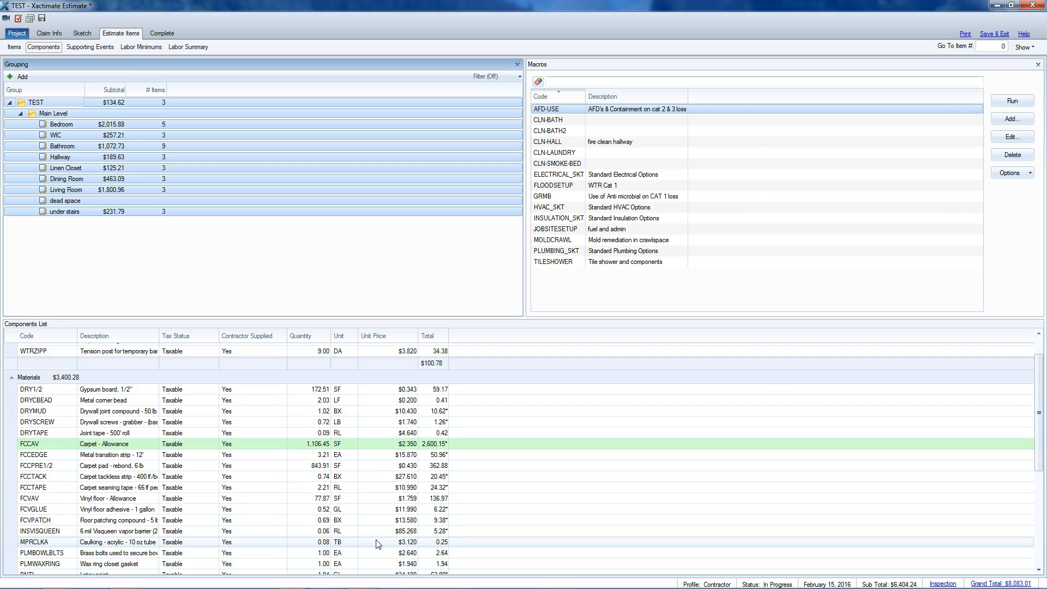
pyautogui.scroll(-1, 376, 543)
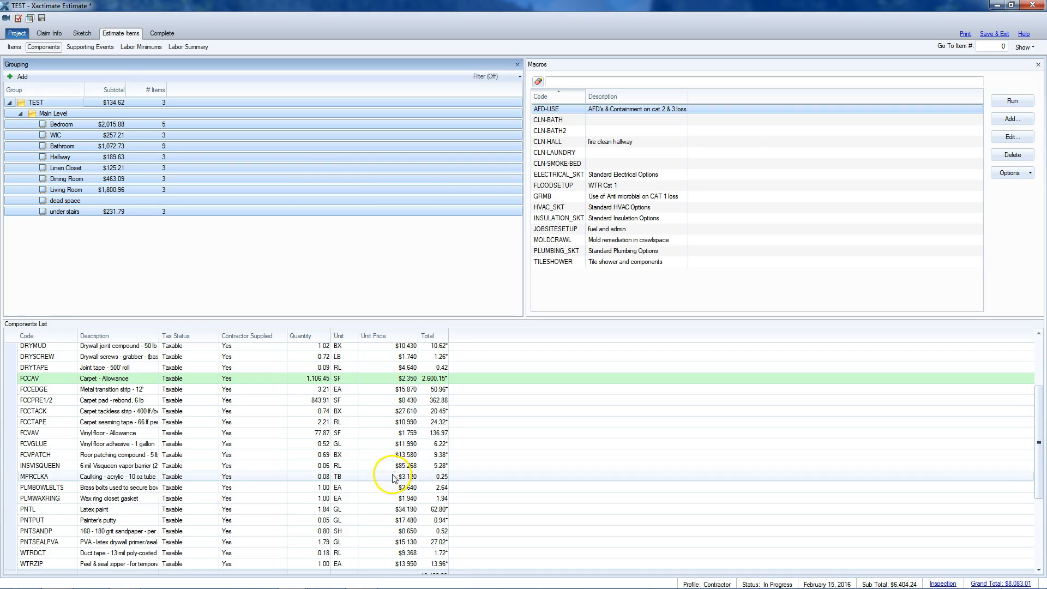
pyautogui.scroll(-1, 394, 483)
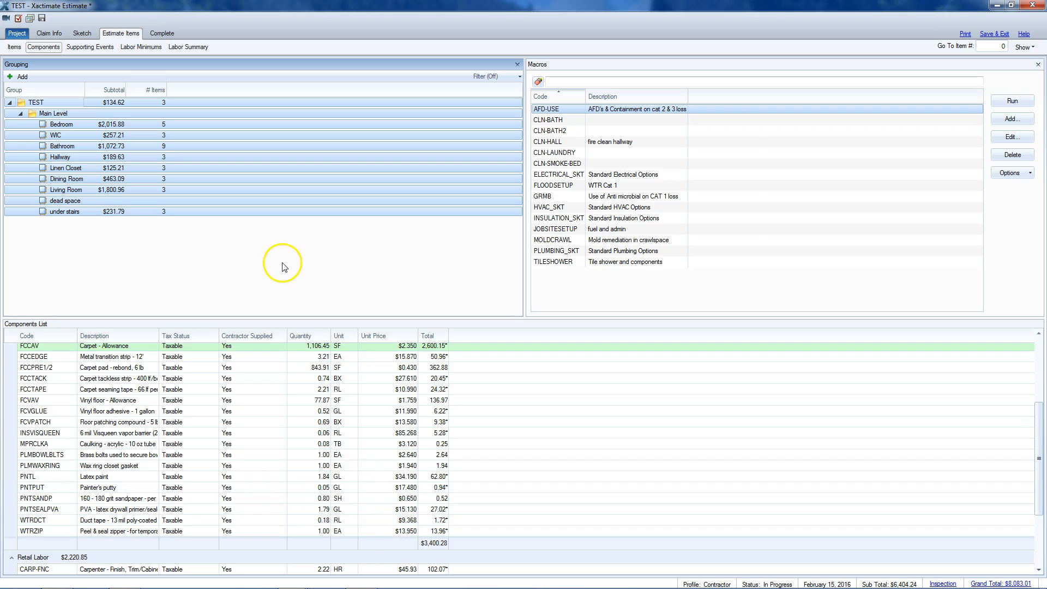
# Step: Add an FCV AV vinyl floor covering item to the Bathroom with activity + and calc F, accepting the duplicate
pyautogui.click(10, 46)
pyautogui.click(44, 146)
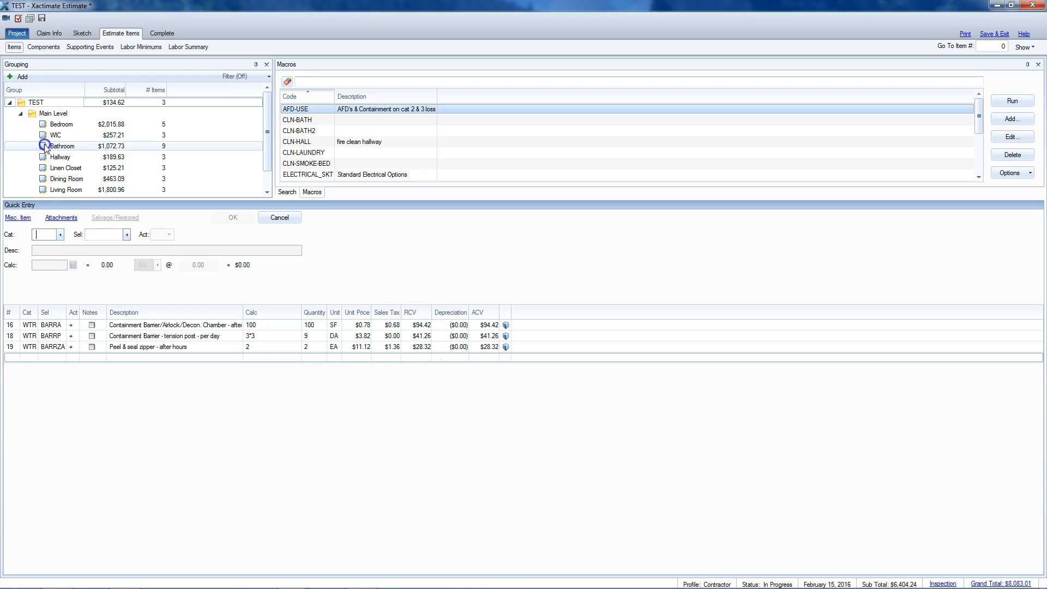
pyautogui.click(41, 232)
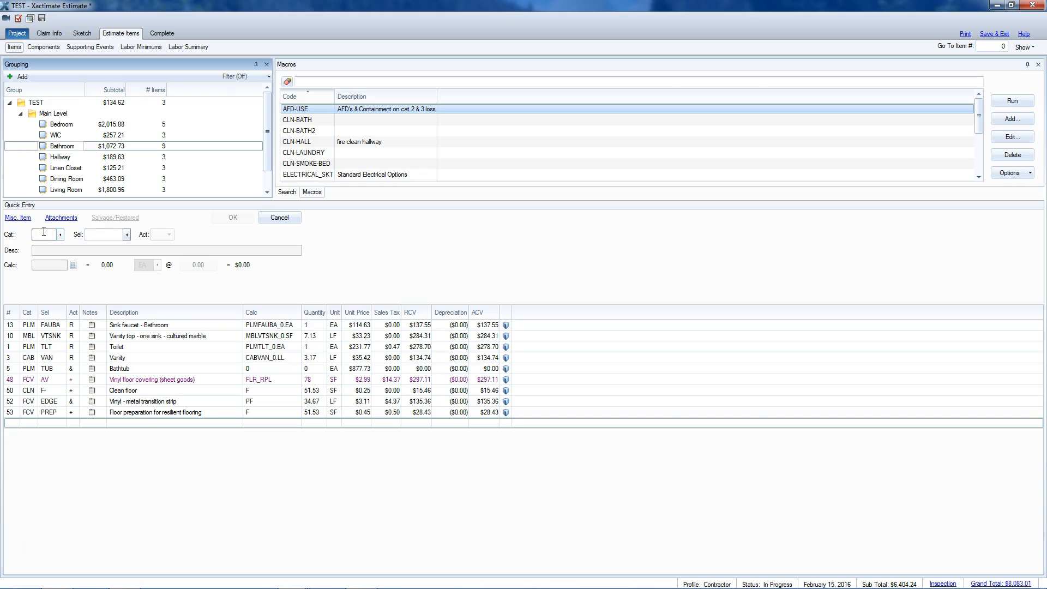
pyautogui.write('FCV')
pyautogui.press('Tab')
pyautogui.write('AV')
pyautogui.press('Tab')
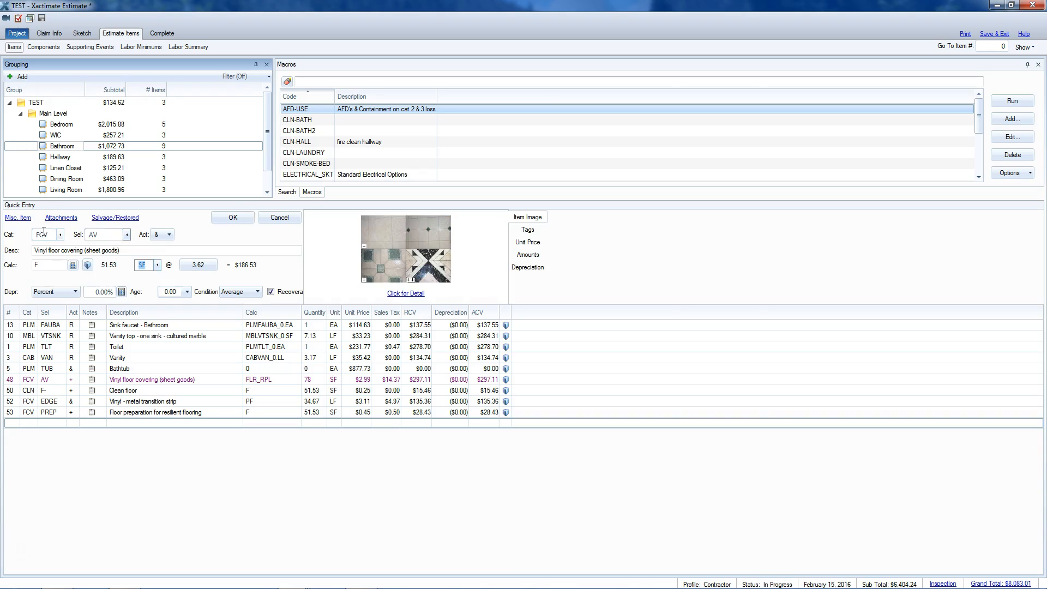
pyautogui.click(165, 234)
pyautogui.click(165, 248)
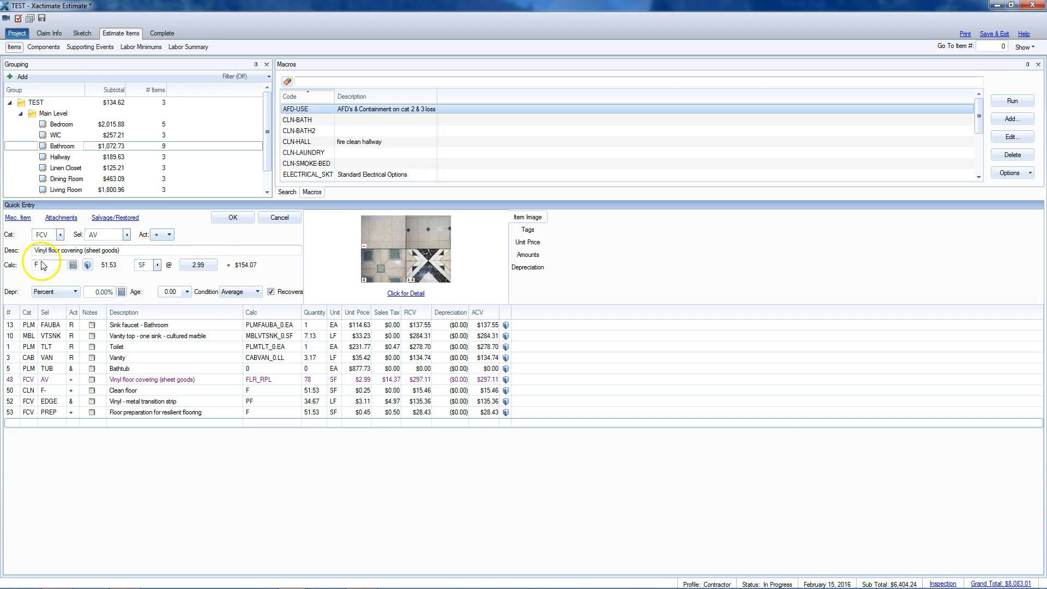
pyautogui.click(219, 225)
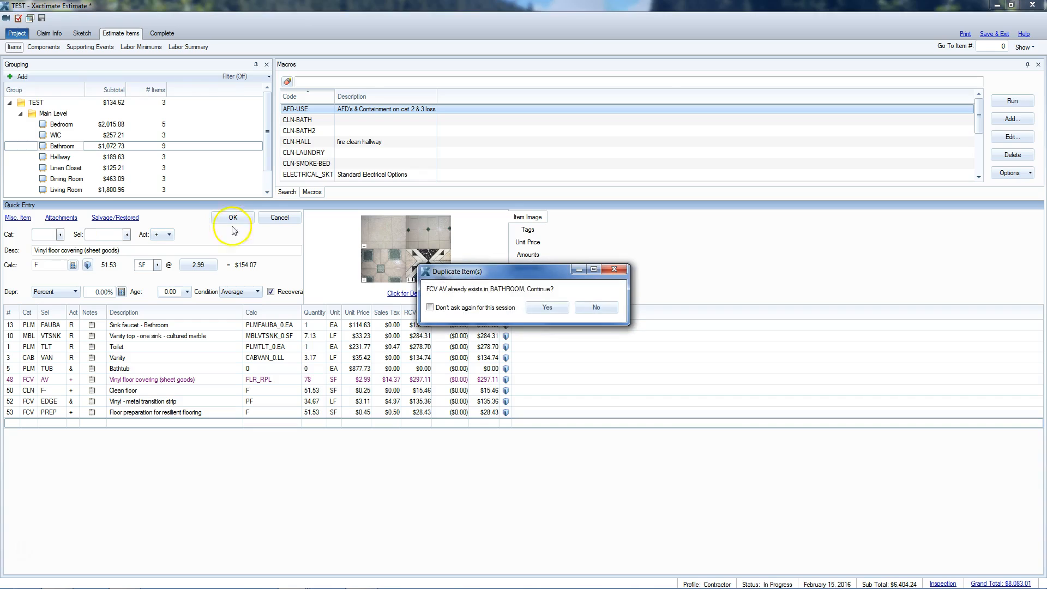
pyautogui.click(546, 308)
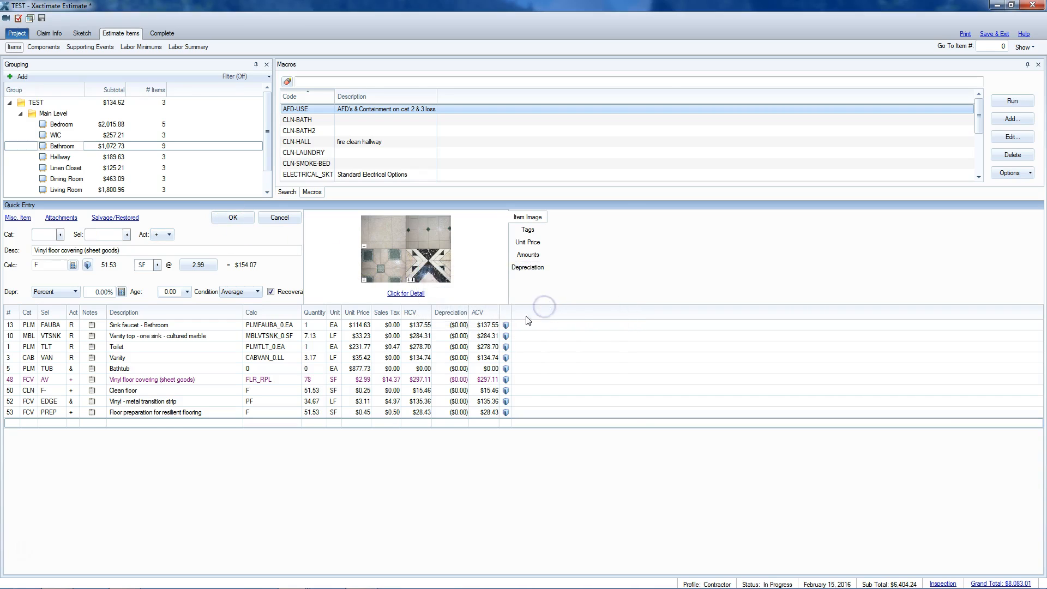
# Step: Compare the quantity of the added vinyl item with that of the Bathroom's FLR_RPL vinyl item
pyautogui.click(117, 426)
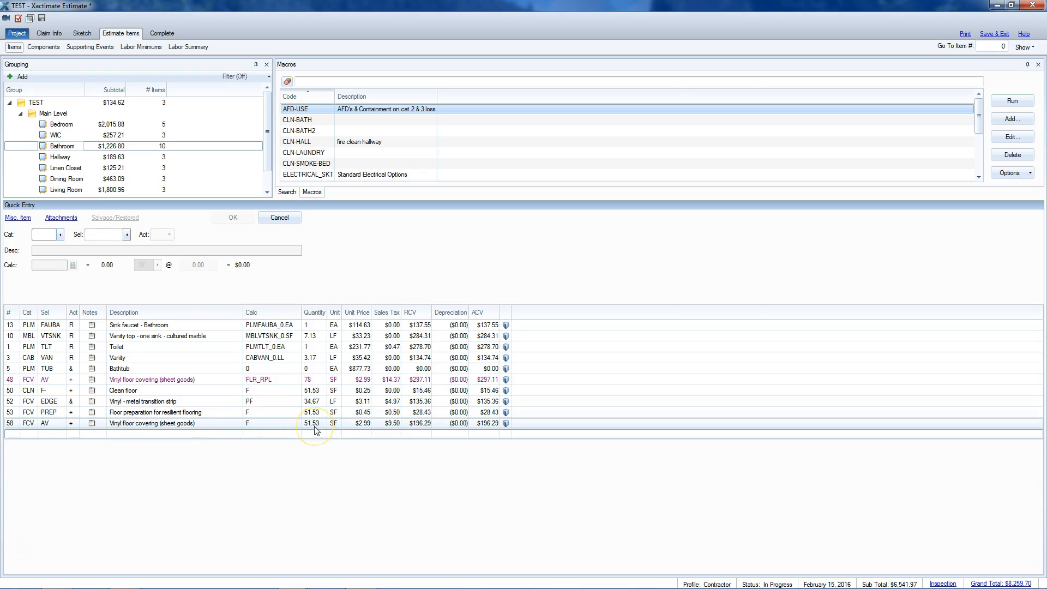
pyautogui.click(315, 381)
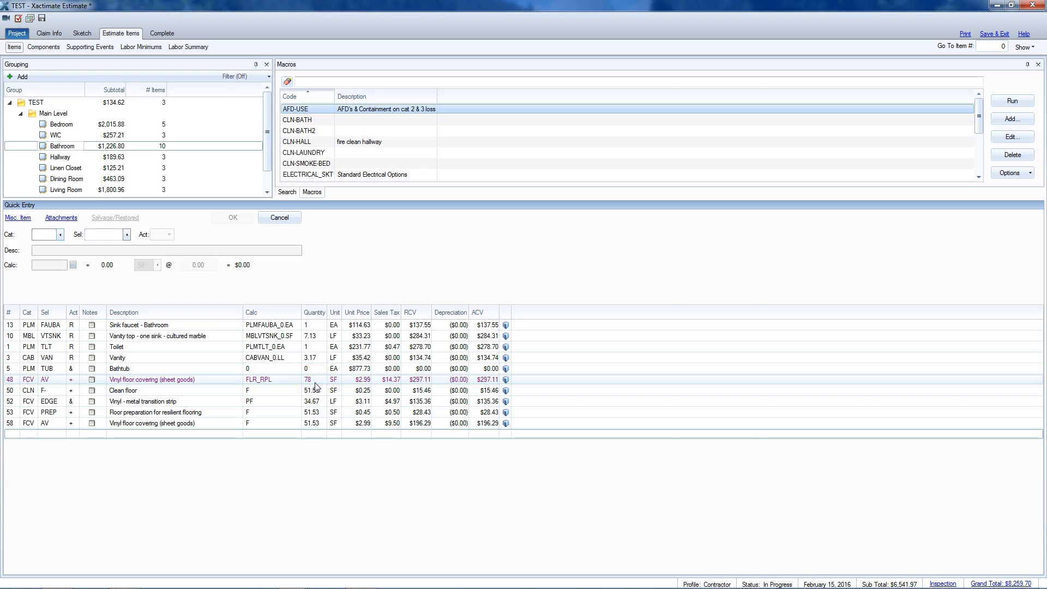
pyautogui.click(316, 423)
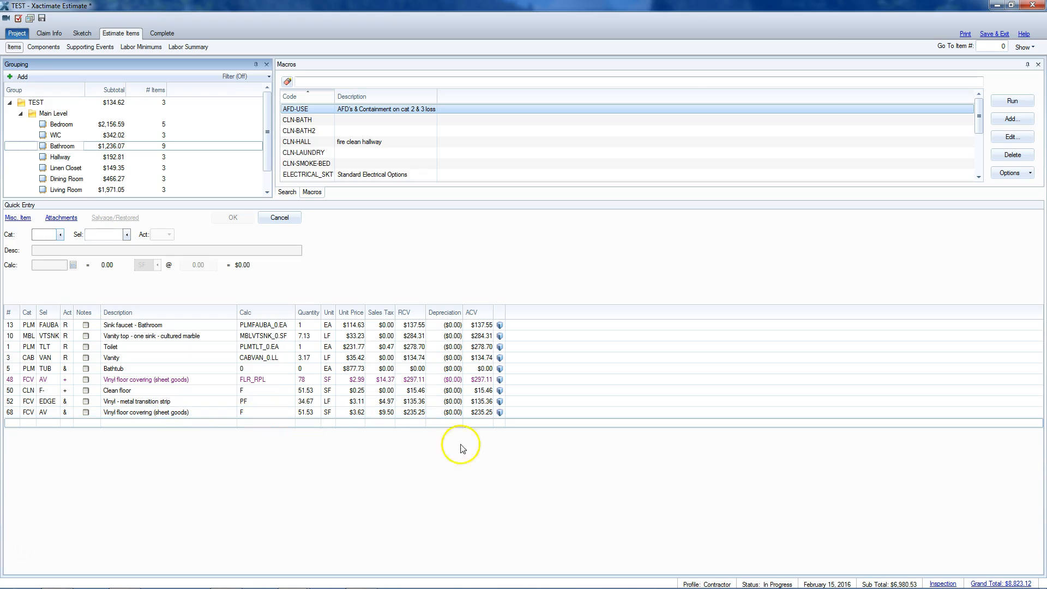
# Step: Run the estimate inspection, review the bathtub's zero-quantity result with its bypass note, and finish
pyautogui.click(942, 584)
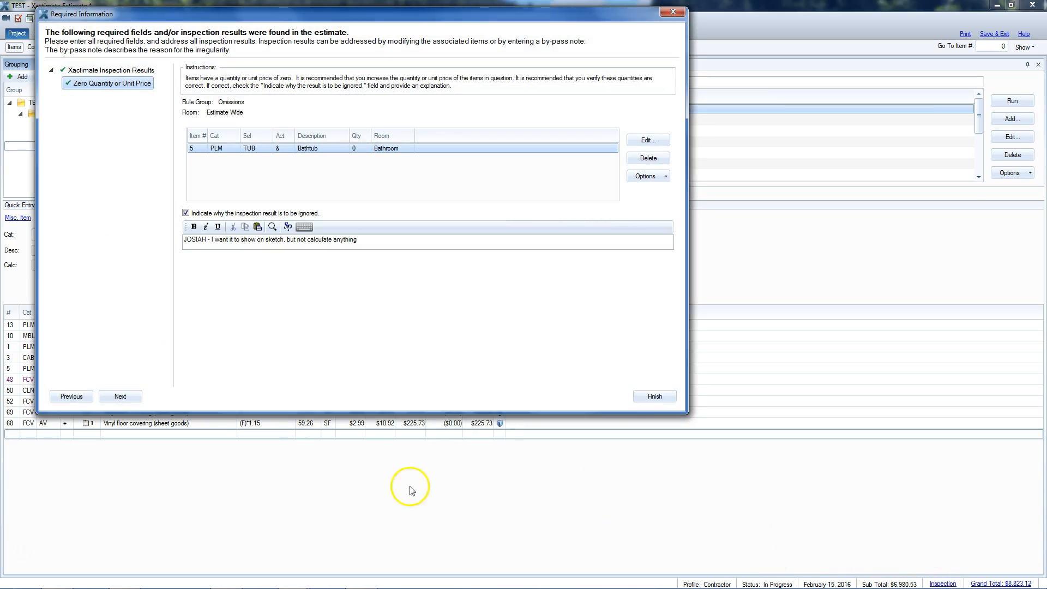
pyautogui.click(656, 396)
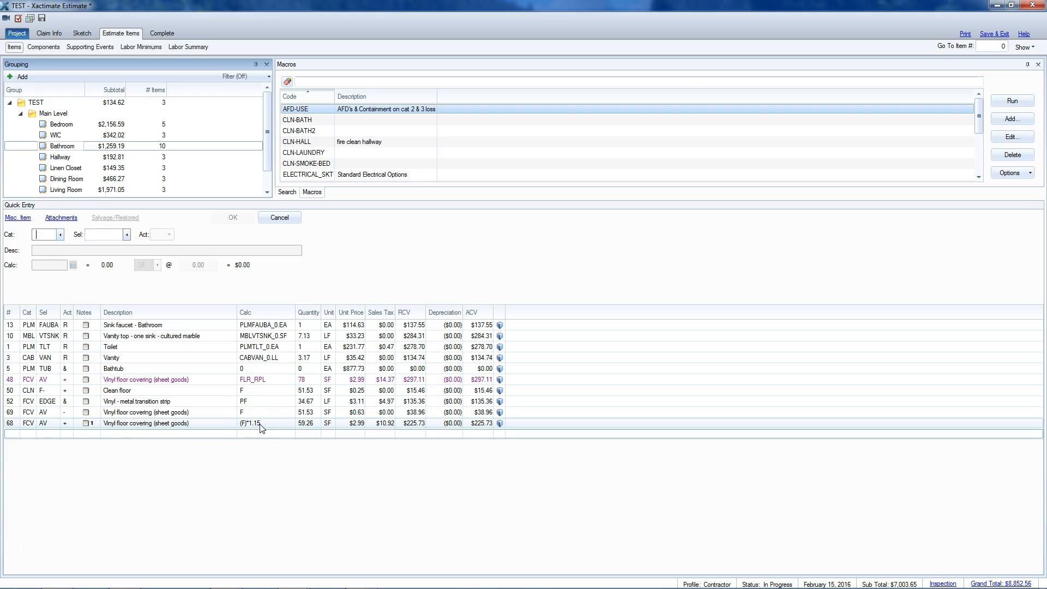
# Step: Examine the waste note, calc formula and quantity of the Bathroom's vinyl floor covering item calculated as (F)*1.15
pyautogui.click(86, 423)
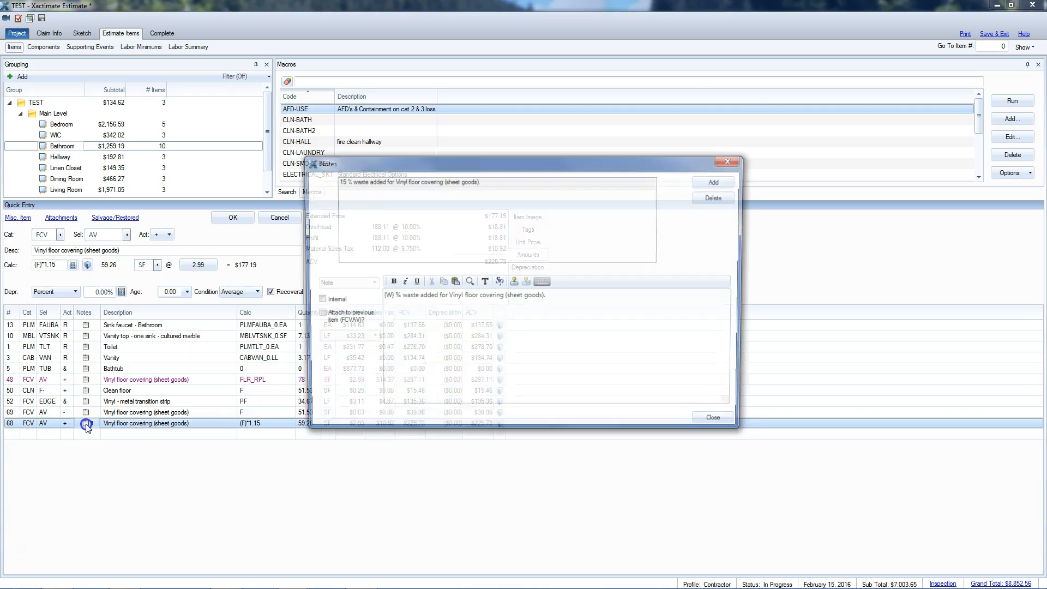
pyautogui.click(728, 421)
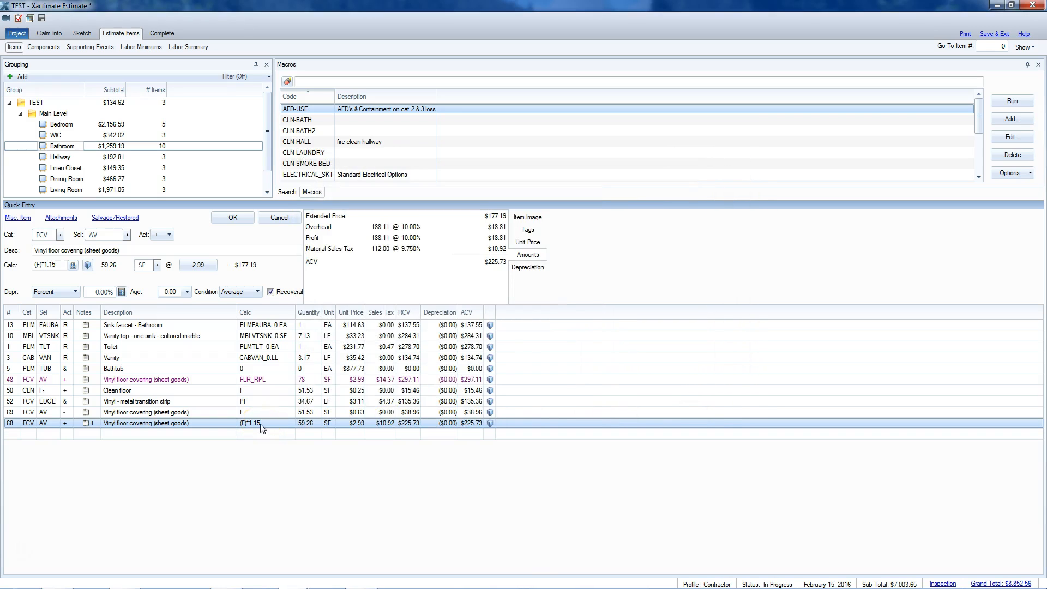
pyautogui.click(304, 428)
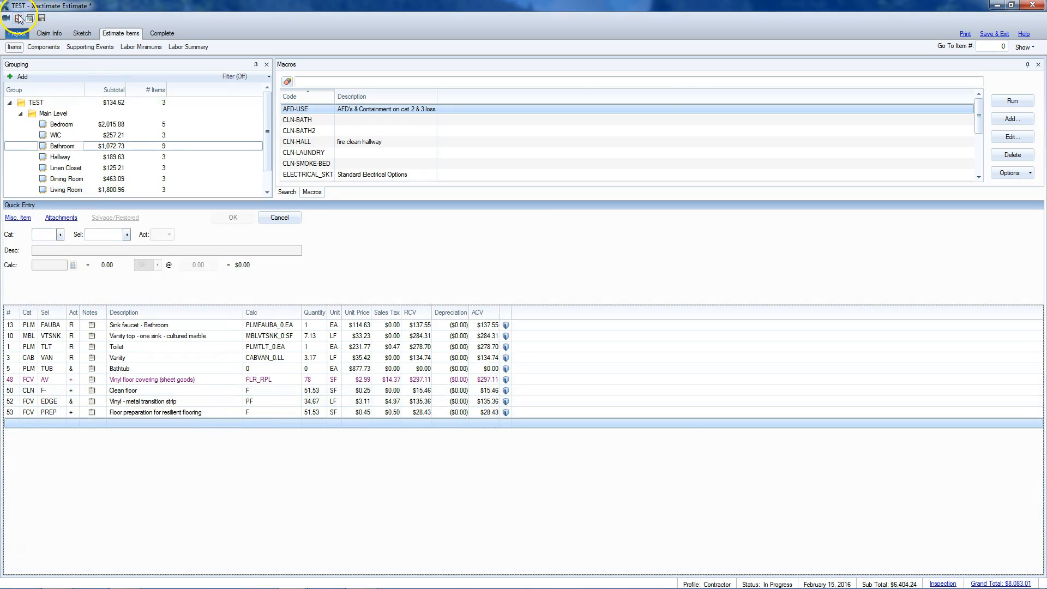
# Step: Run the estimate inspection and bypass the bathtub's zero-quantity result with the note "I want it to show on sketch, but not calculate anything"
pyautogui.click(18, 16)
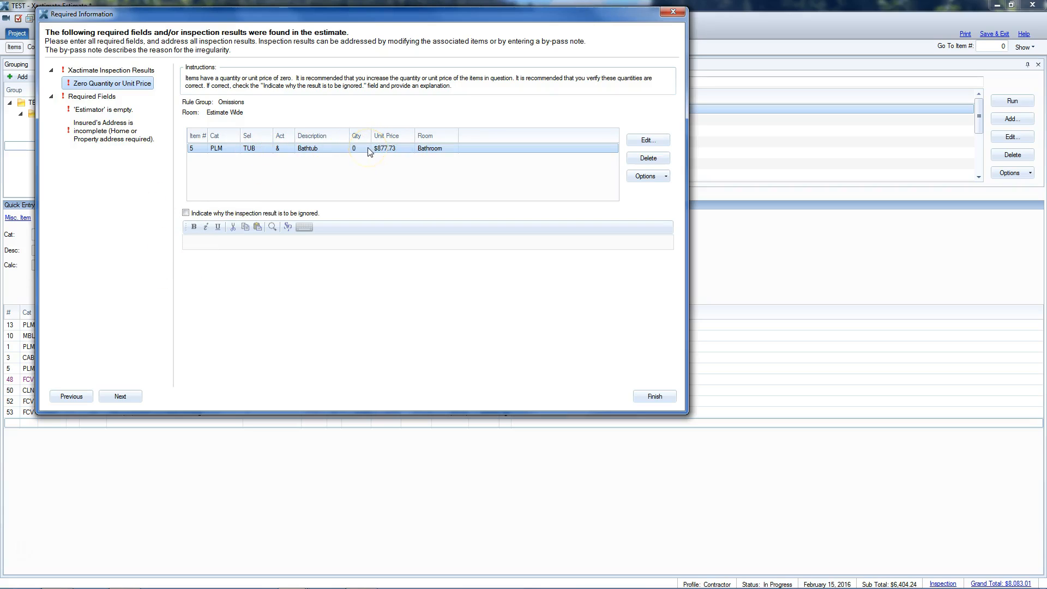
pyautogui.click(186, 213)
pyautogui.click(203, 246)
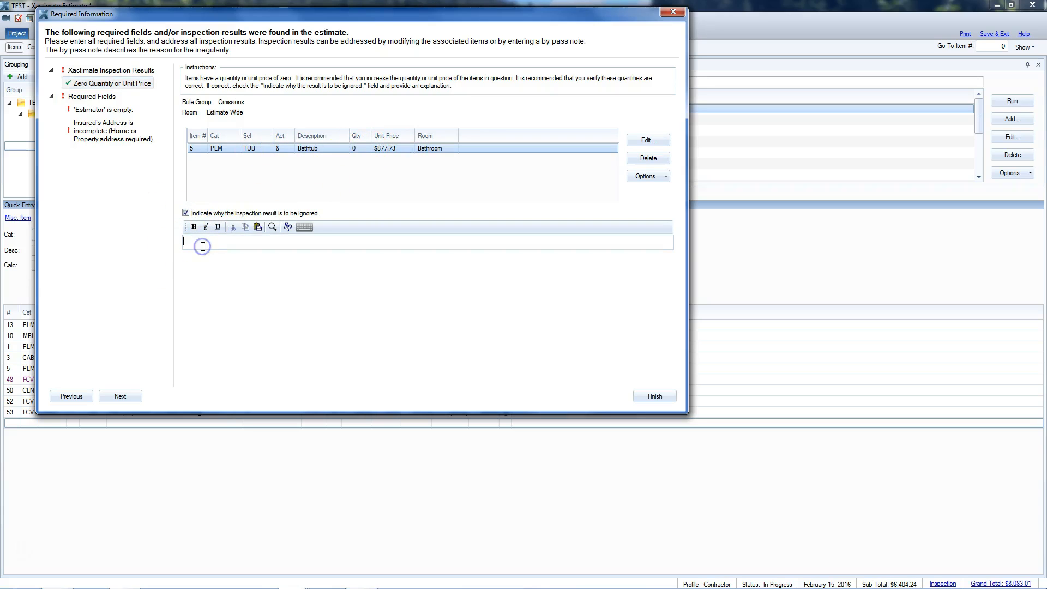
pyautogui.write('I want it to show on sketch, but not calculate ar')
pyautogui.write('g')
pyautogui.click(121, 396)
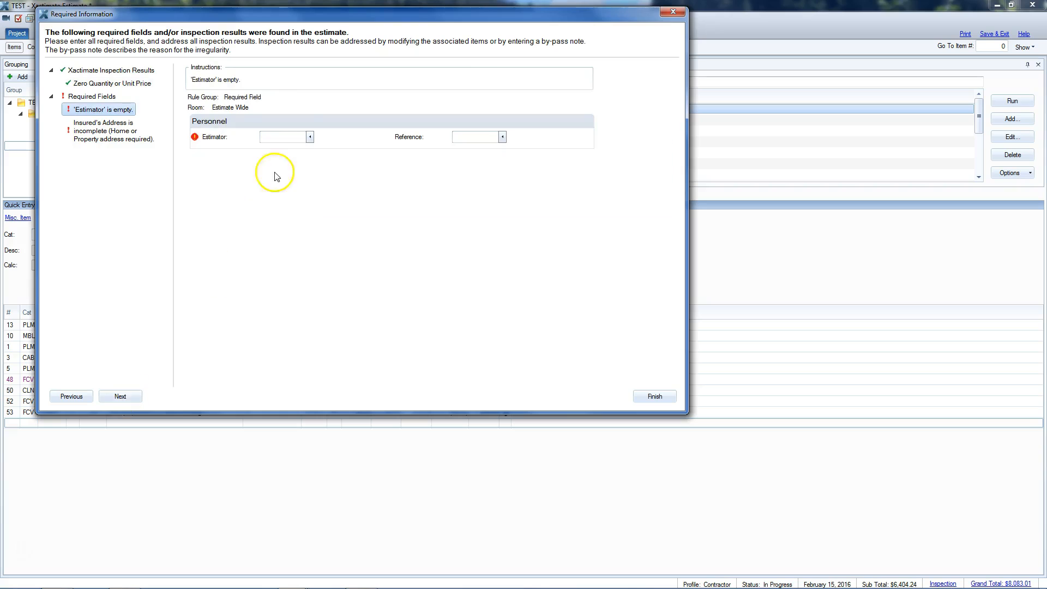
# Step: Fill the empty Estimator field with the estimator whose position is Manager and continue to the insured's address
pyautogui.click(312, 138)
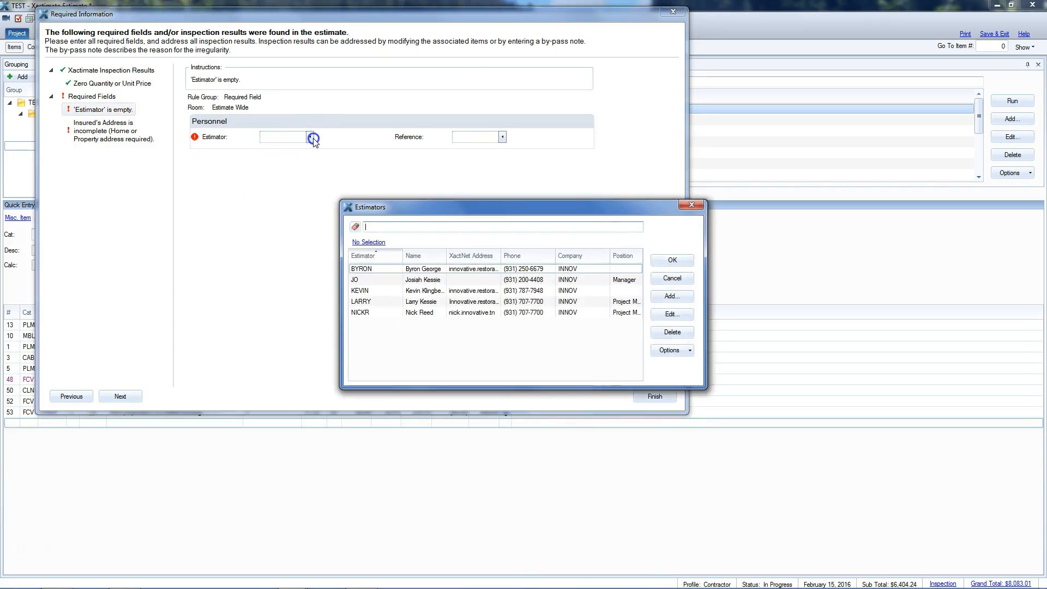
pyautogui.click(401, 280)
pyautogui.click(401, 280)
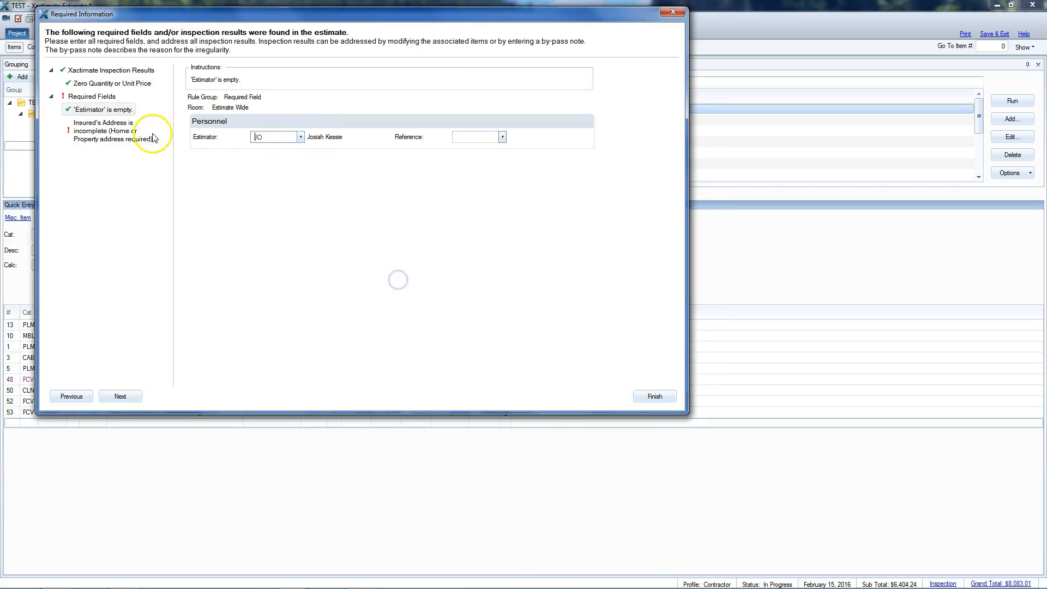
pyautogui.click(129, 397)
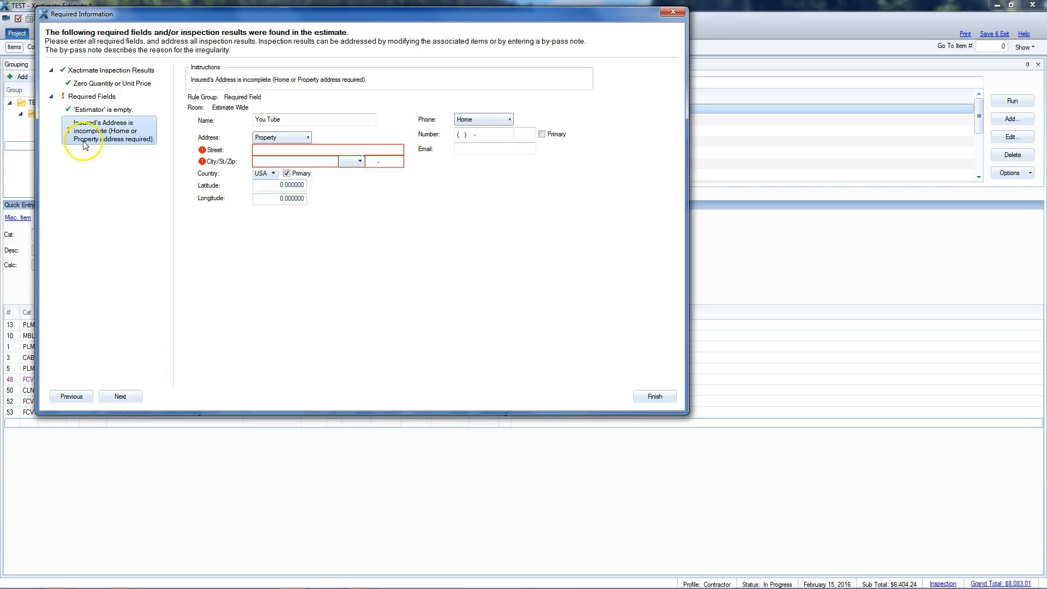
# Step: Enter the insured's property street, city, state and ZIP code, and finish the inspection
pyautogui.click(268, 150)
pyautogui.write('111')
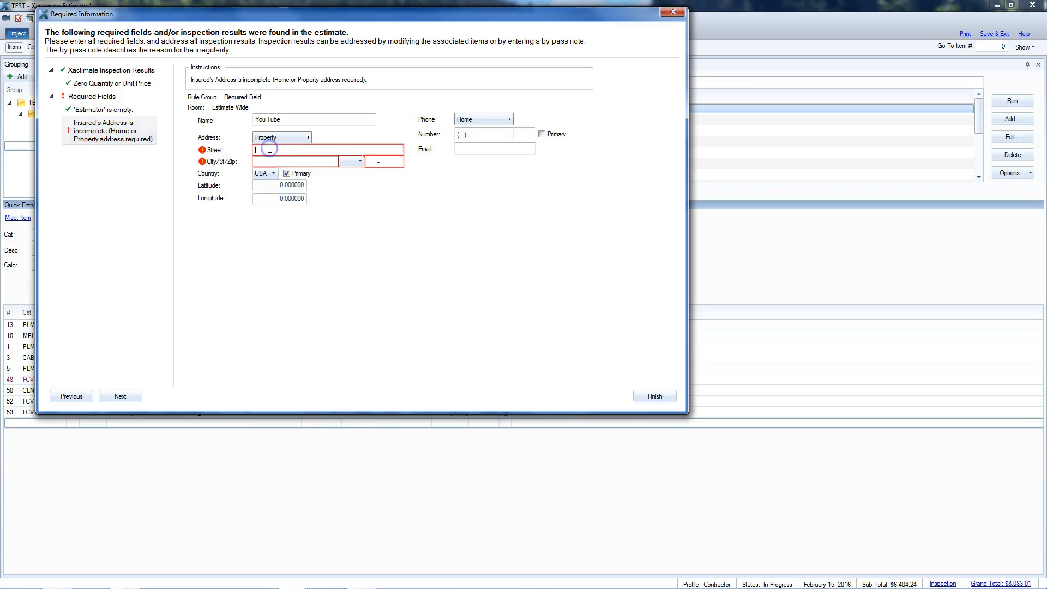
pyautogui.write(' Main street')
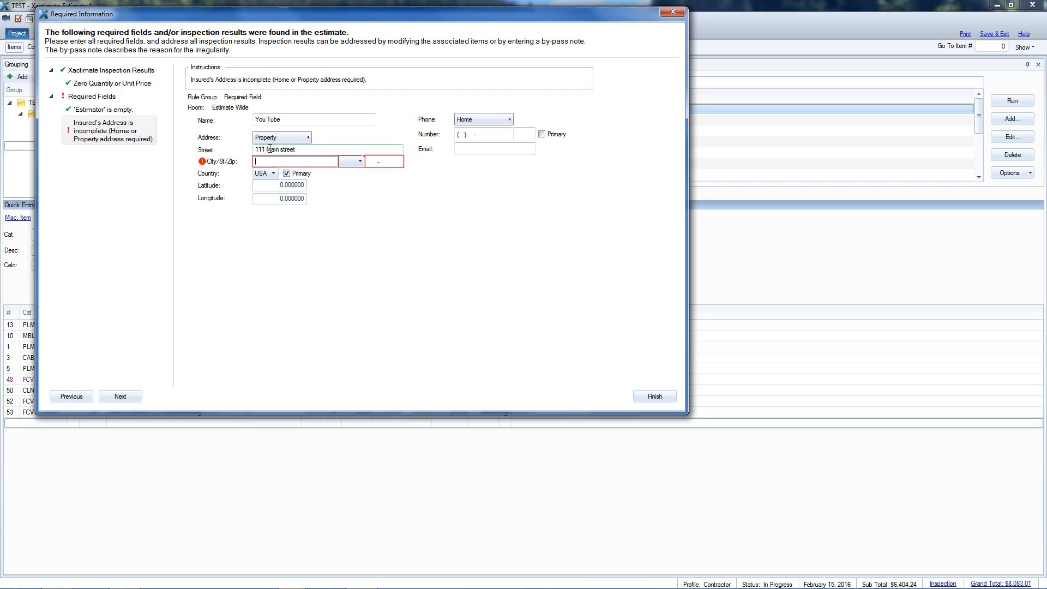
pyautogui.press('Tab')
pyautogui.write('Crossville')
pyautogui.press('Tab')
pyautogui.write('TN')
pyautogui.press('Tab')
pyautogui.write('38555')
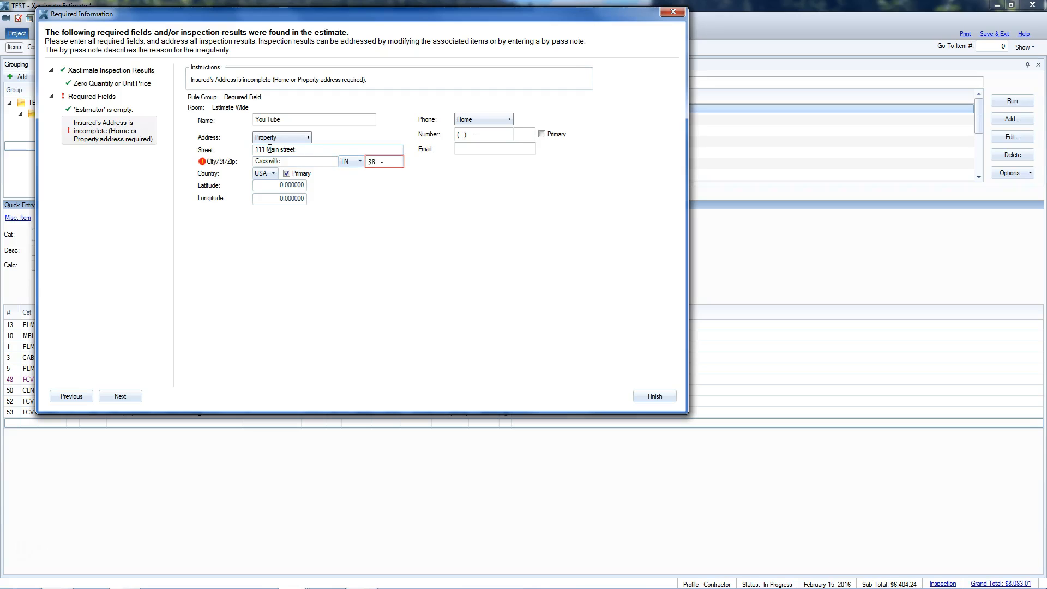
pyautogui.press('Tab')
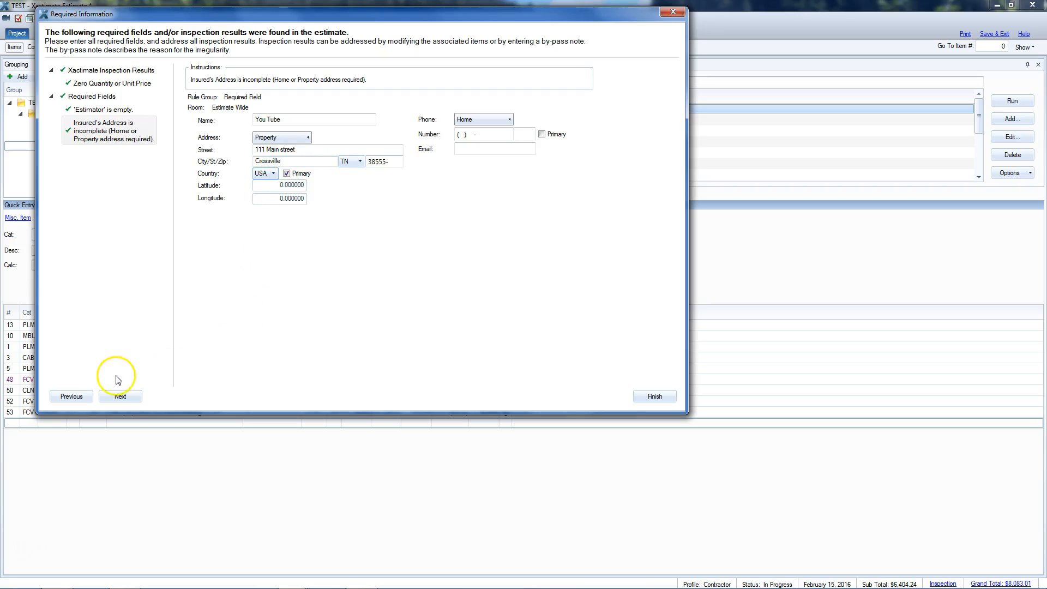
pyautogui.click(123, 397)
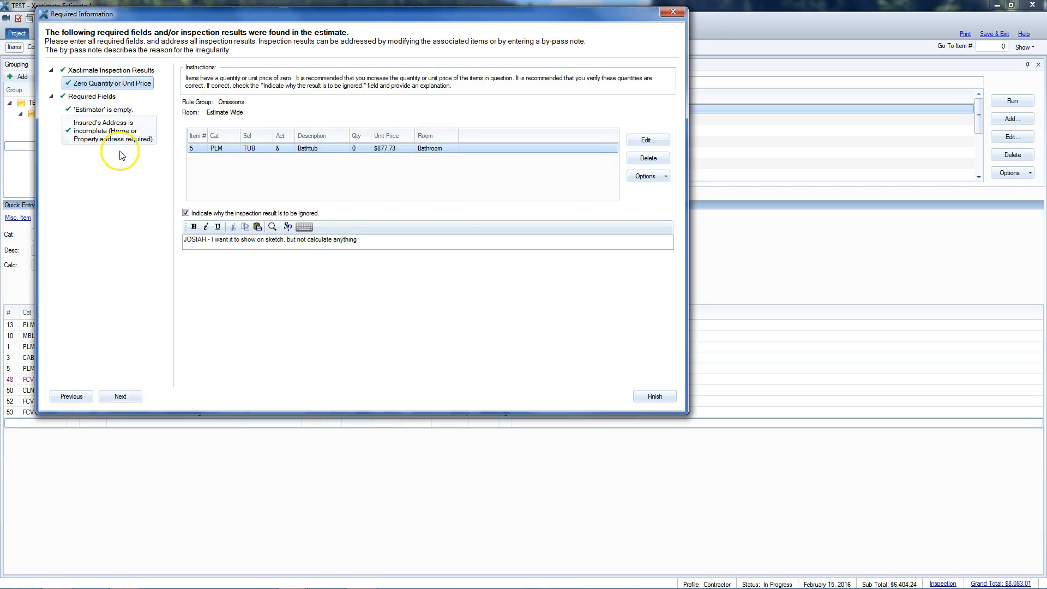
pyautogui.click(666, 397)
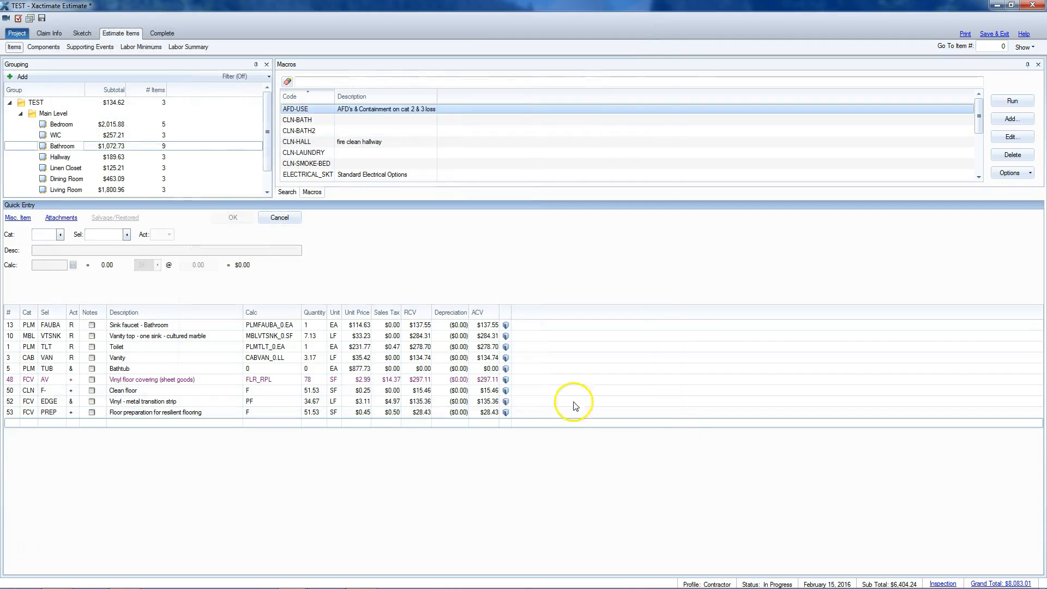
# Step: Save the TEST estimate and exit to the projects list
pyautogui.click(97, 410)
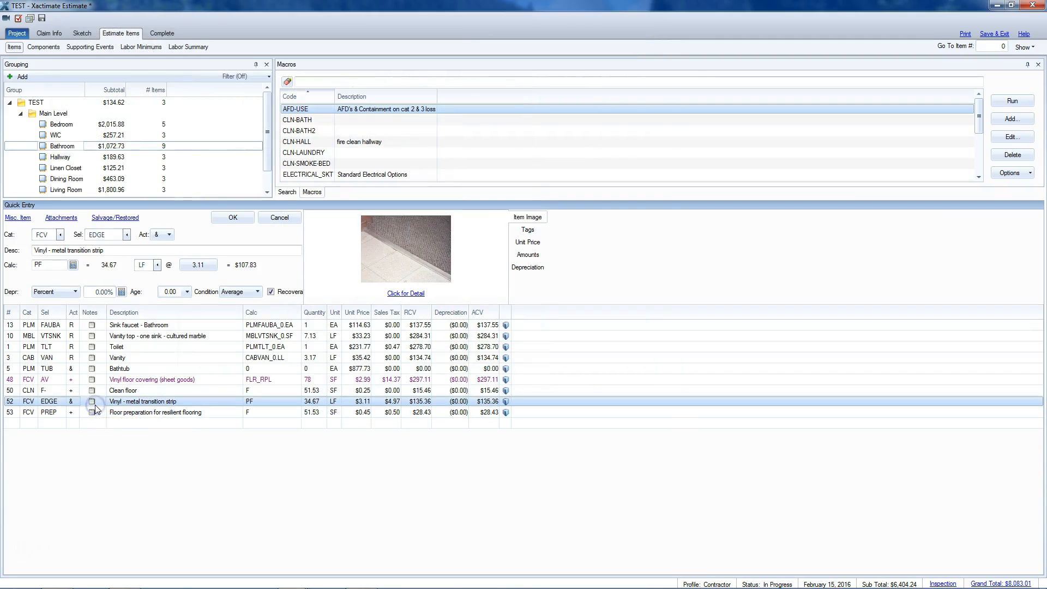
pyautogui.click(91, 428)
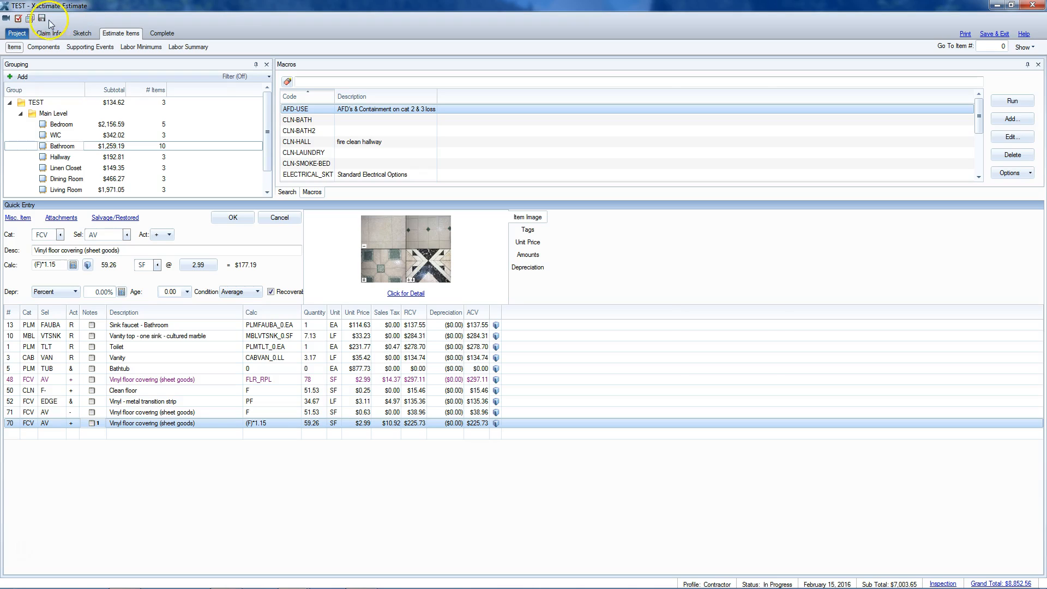
pyautogui.click(993, 35)
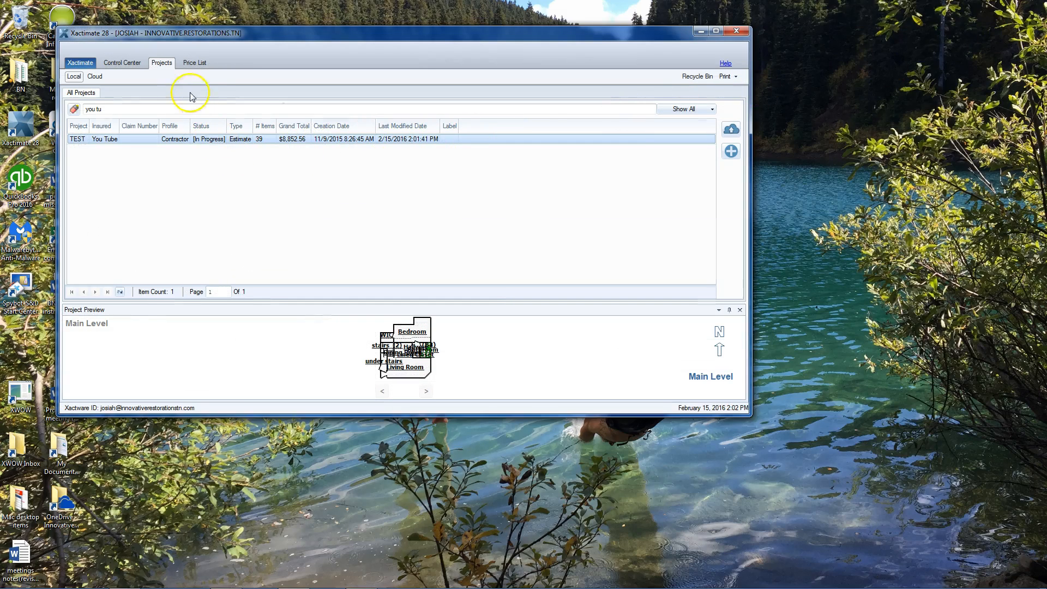
# Step: Search the local projects for "test" and open the print reports of the TEST project insured under You Tube
pyautogui.click(80, 111)
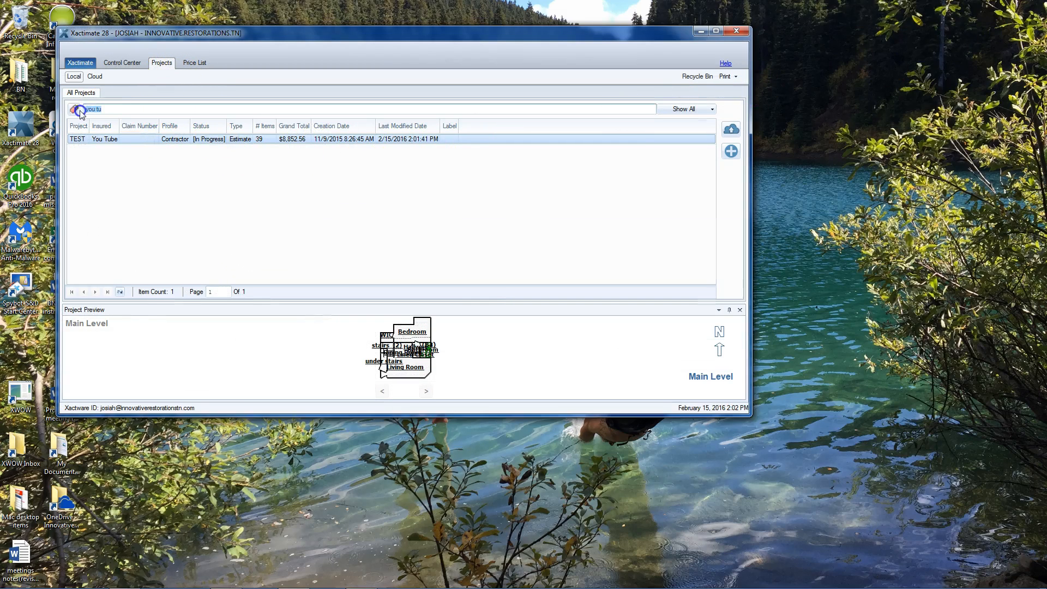
pyautogui.press('BackSpace')
pyautogui.write('test')
pyautogui.rightClick(132, 161)
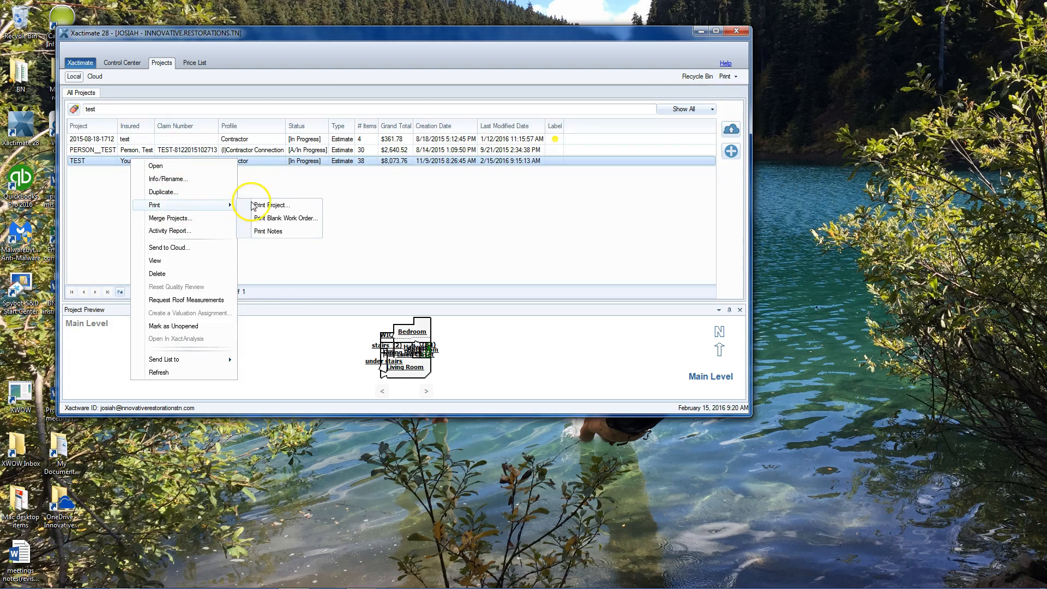
pyautogui.click(298, 206)
# Step: Set the Internal TAM report to Filtered, select Line Item Detail and Summary for printing, and preview it
pyautogui.click(329, 247)
pyautogui.click(326, 295)
pyautogui.click(326, 304)
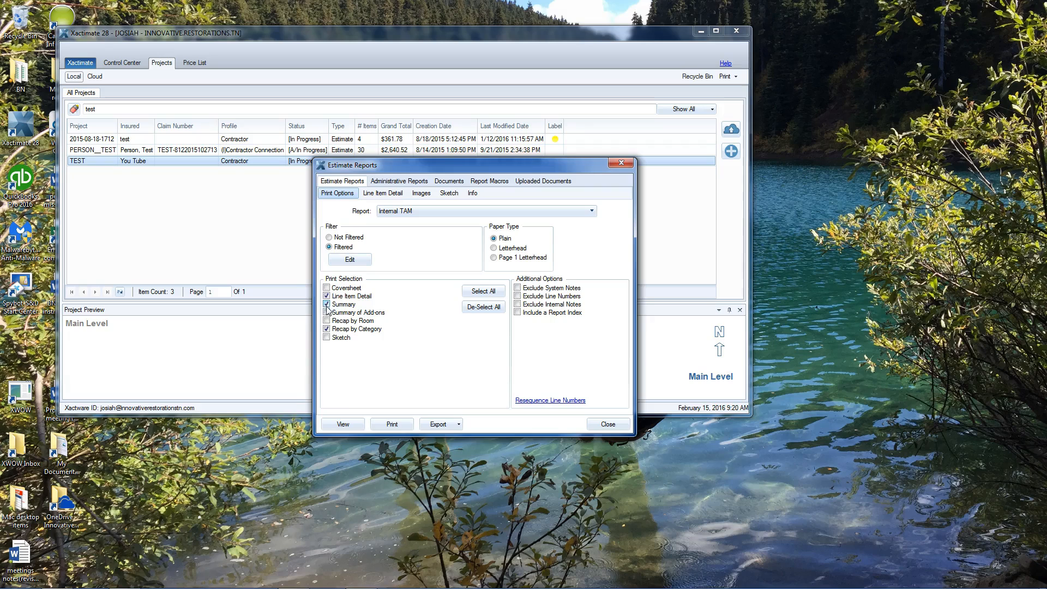
pyautogui.click(342, 424)
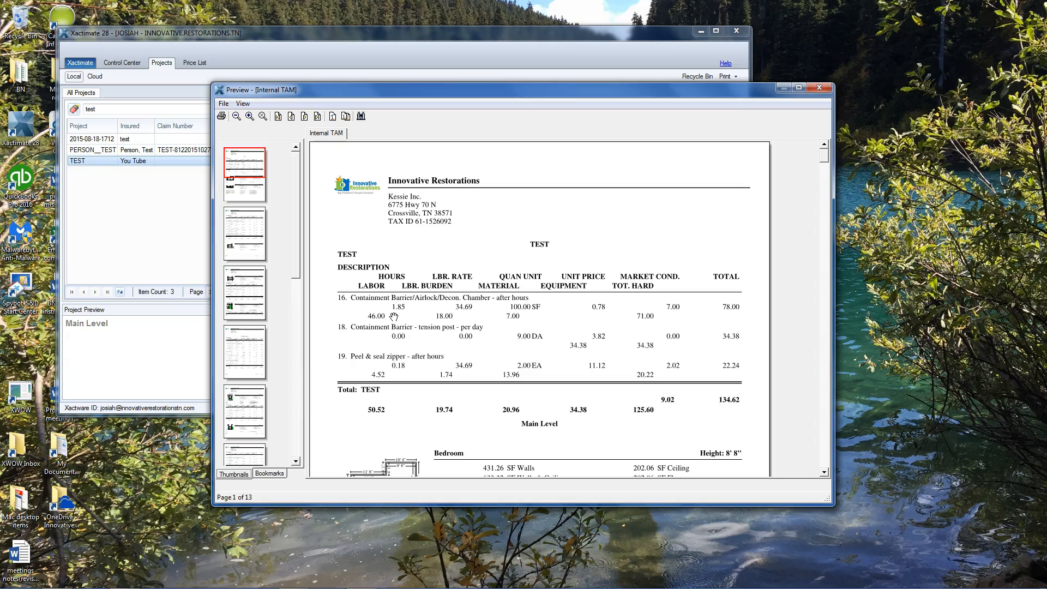
# Step: Examine the labor, burden, material, equipment and market condition amounts in the report's line items and Recap by Category
pyautogui.click(434, 324)
pyautogui.moveTo(827, 156); pyautogui.dragTo(826, 158)
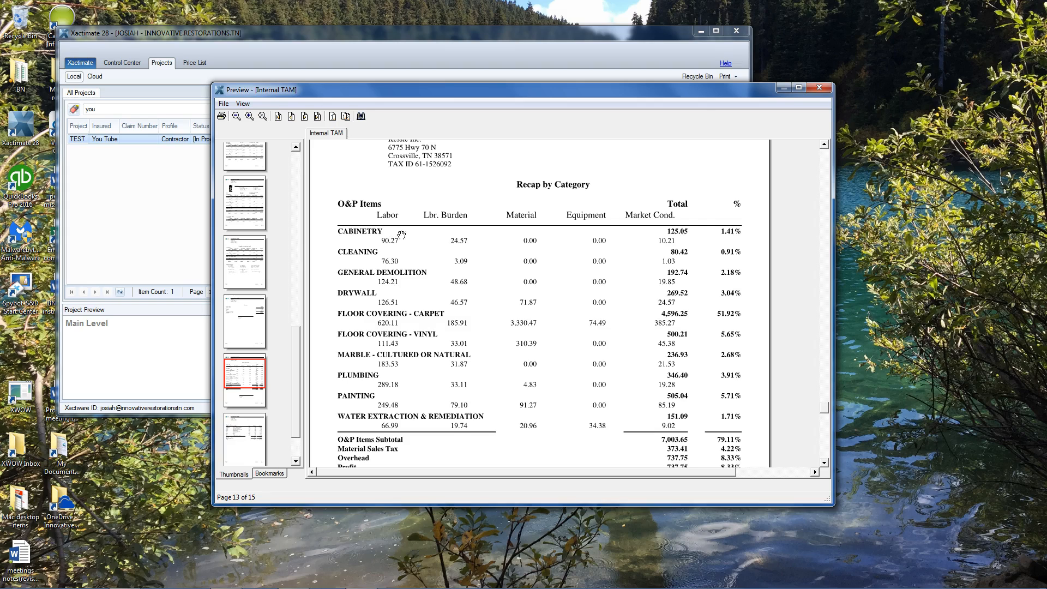
pyautogui.click(410, 240)
pyautogui.click(417, 240)
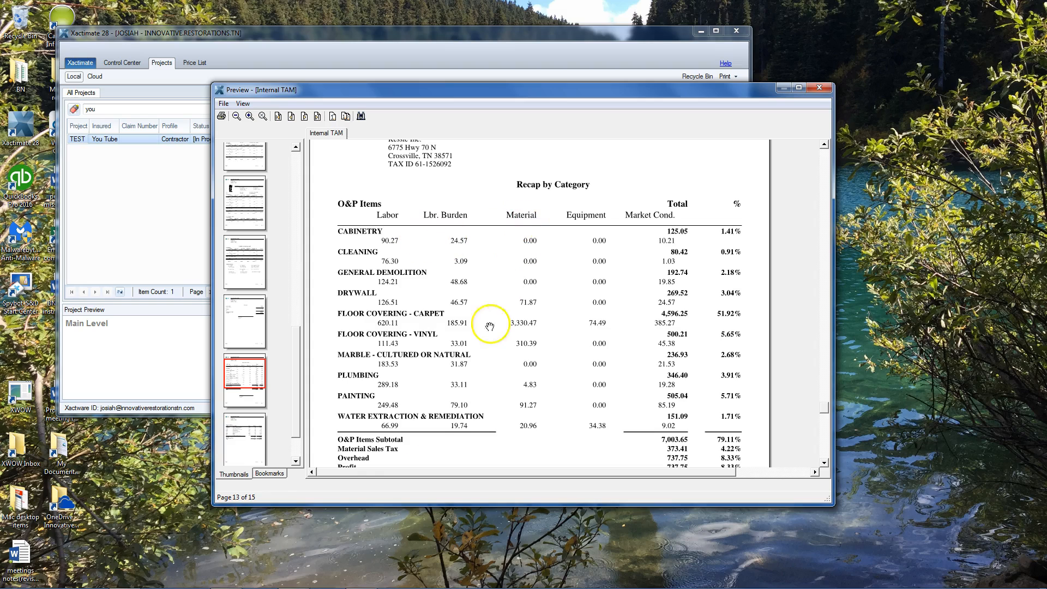